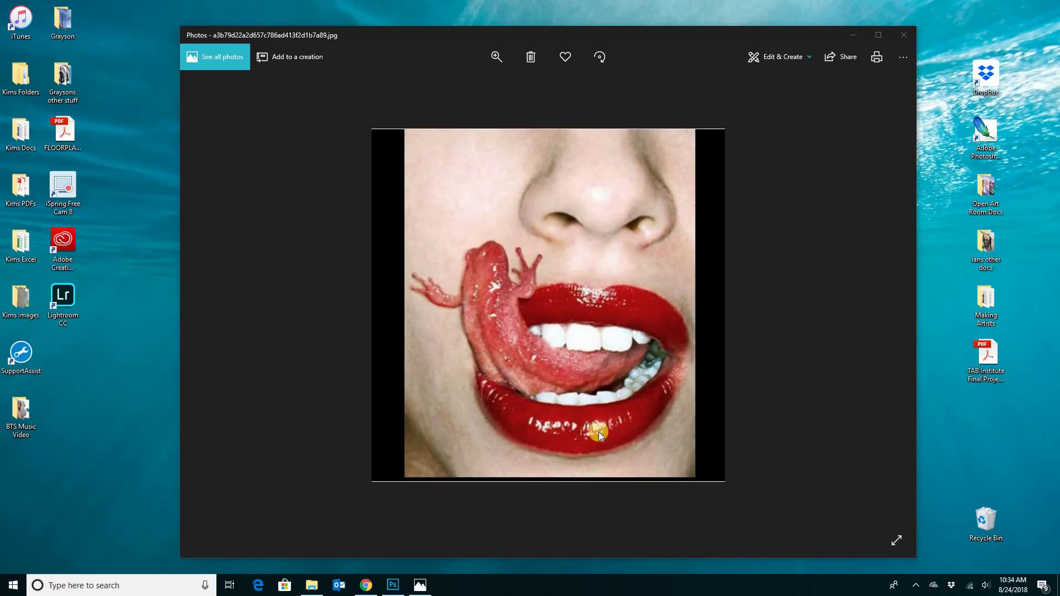
Step: Close the finished composite picture and examine the frog and mouth source images in Chrome
click(902, 34)
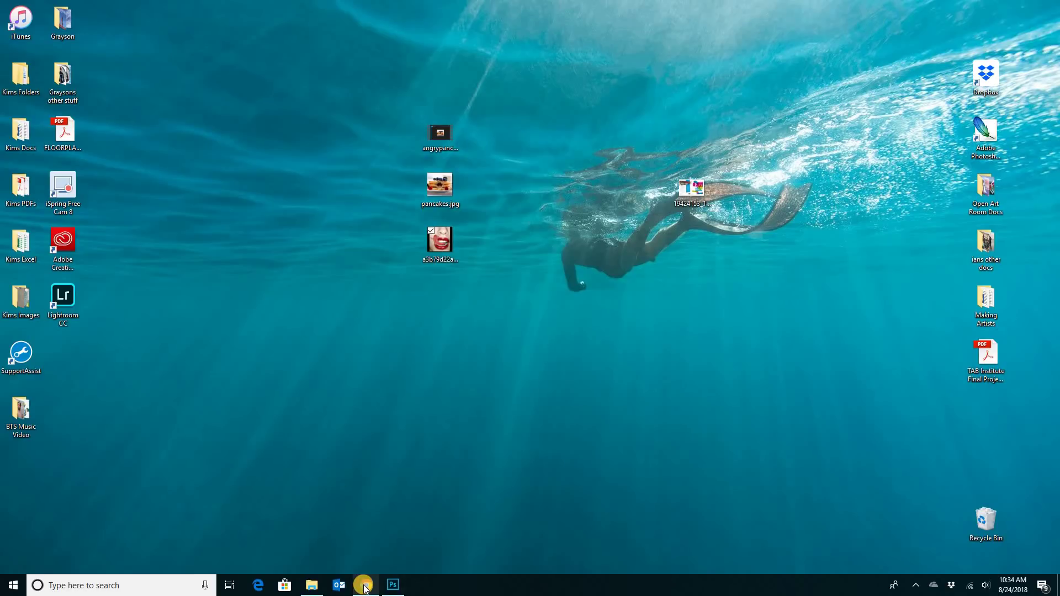
click(364, 586)
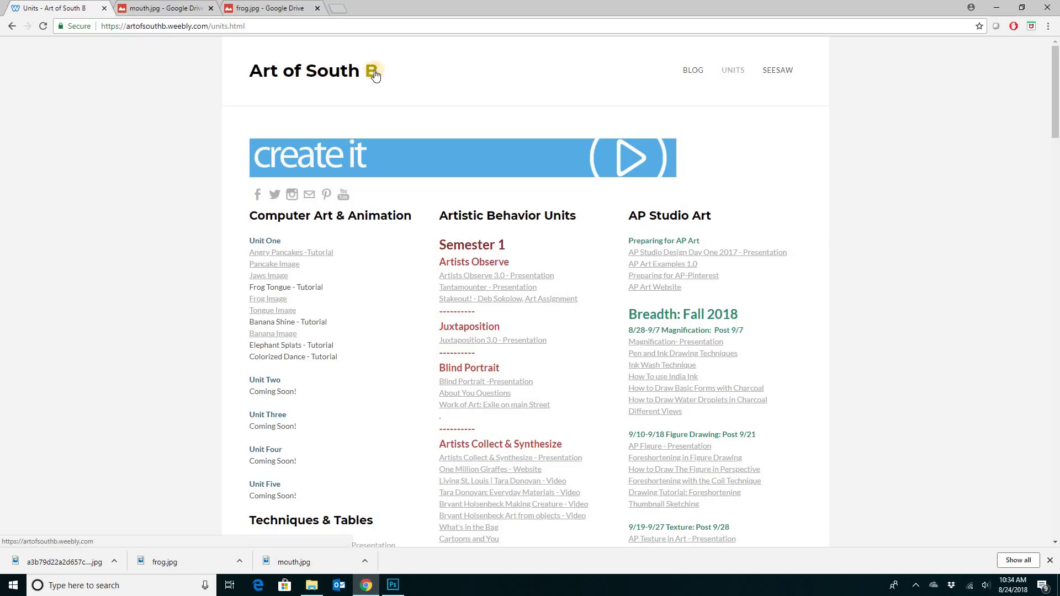
click(269, 299)
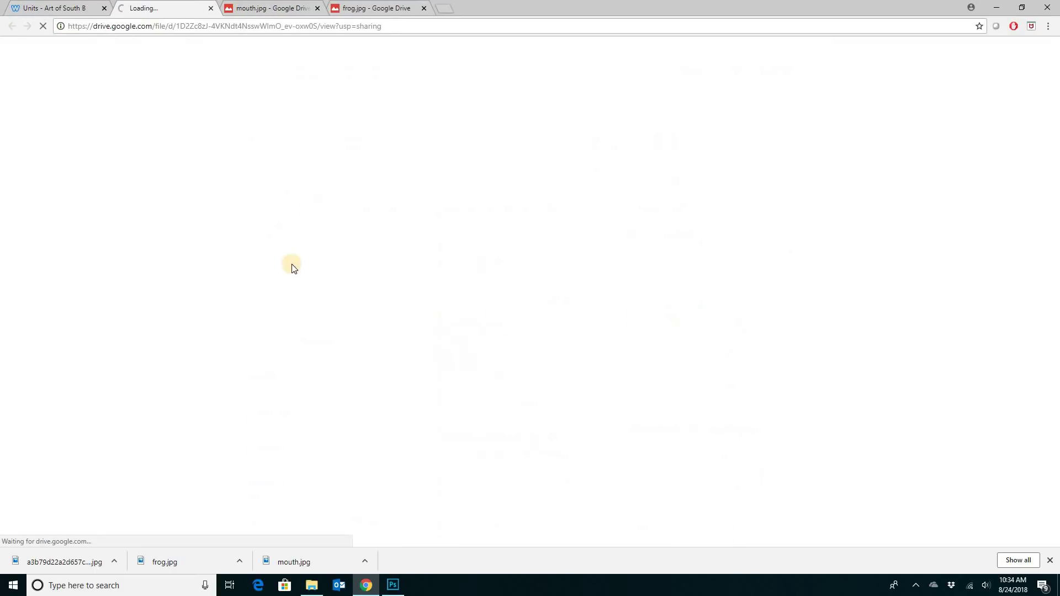
click(282, 8)
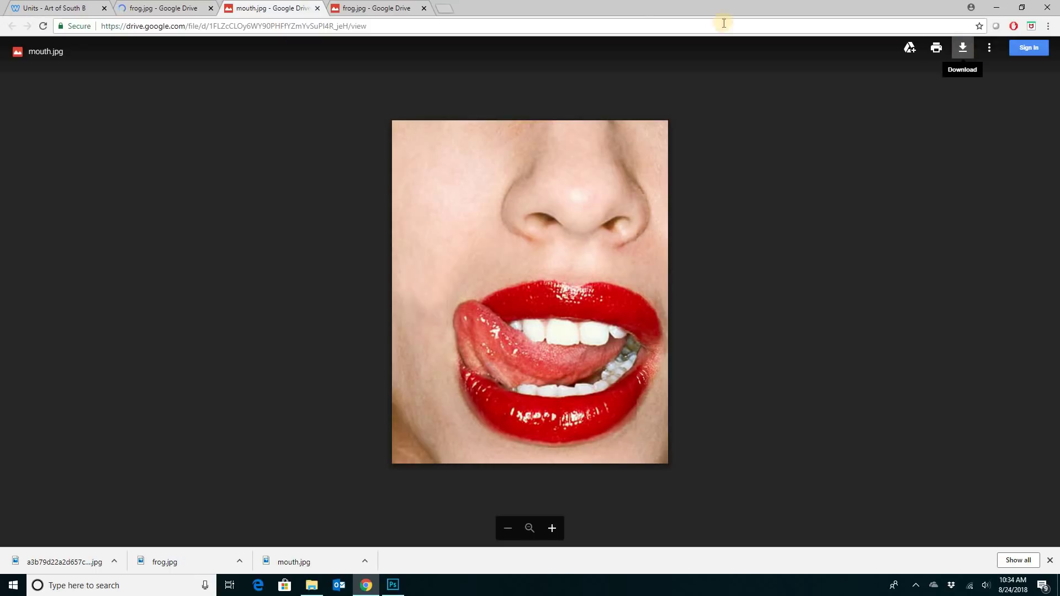
click(367, 9)
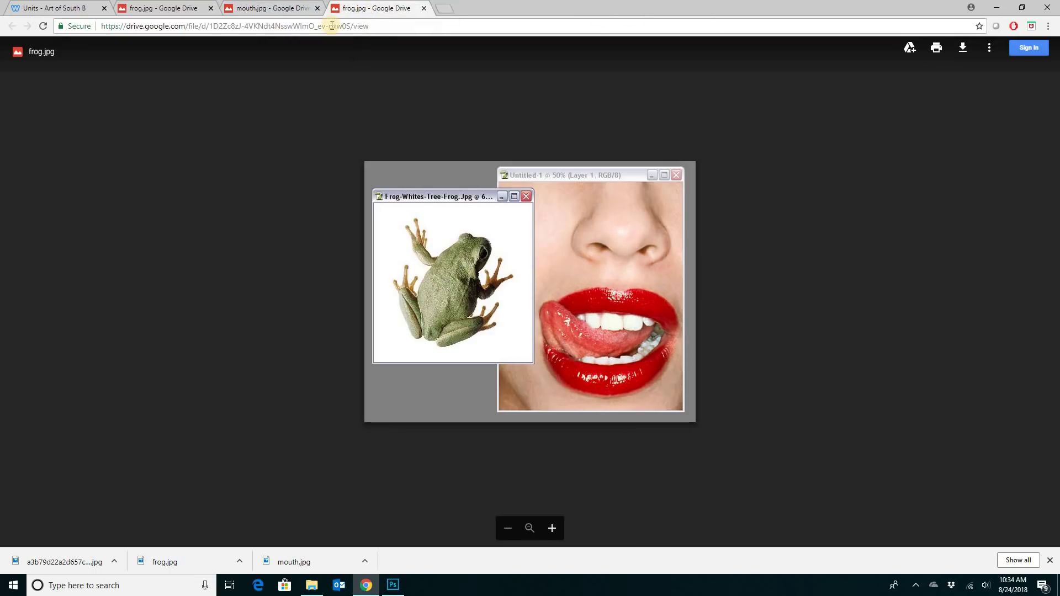
click(284, 10)
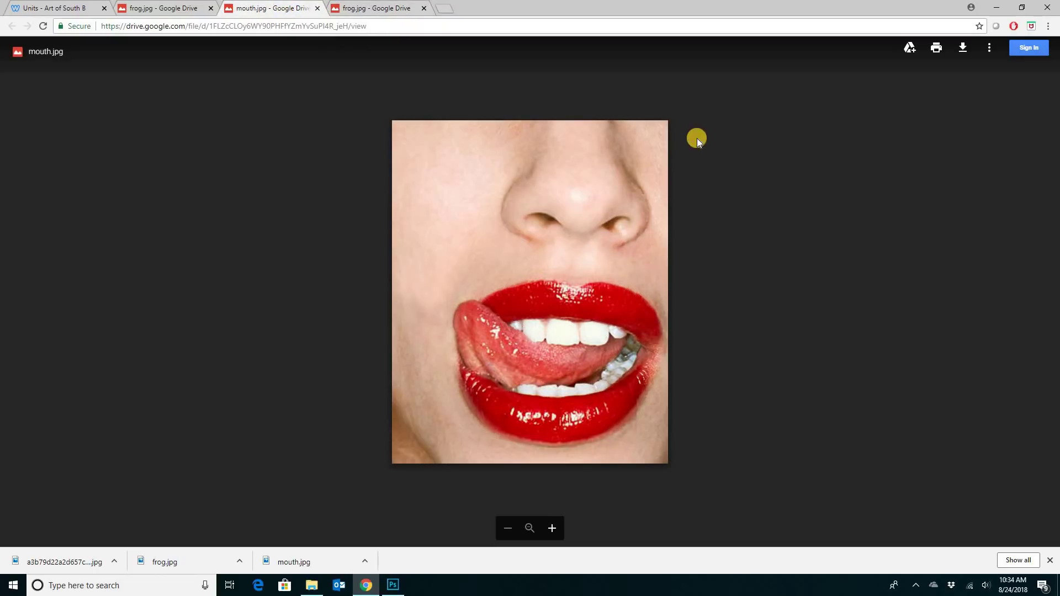
click(997, 8)
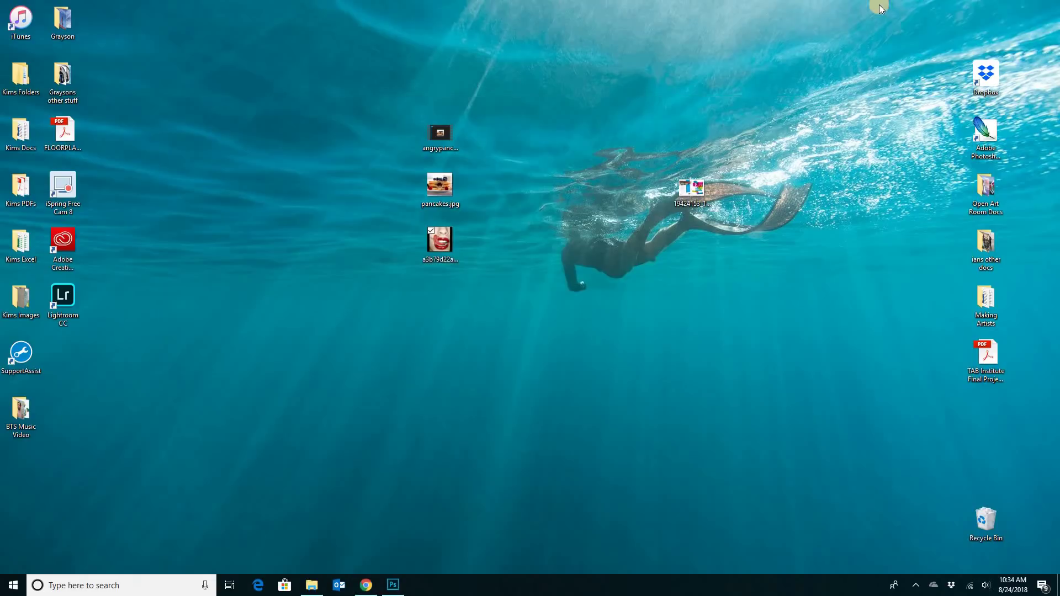
Step: Switch to Photoshop, open frog.jpg from Downloads and float it in its own enlarged window
click(13, 585)
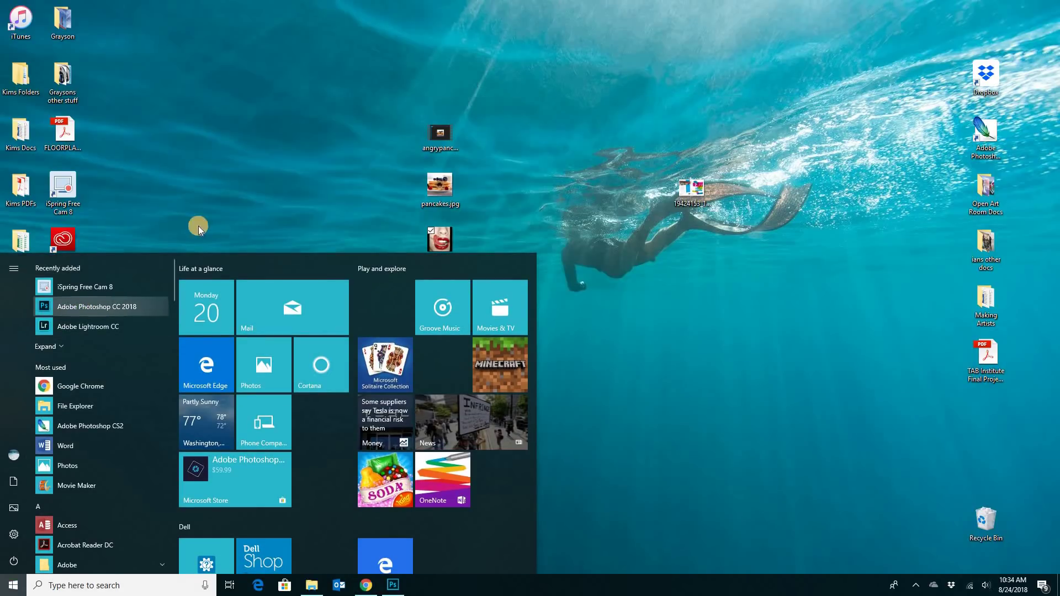
click(394, 586)
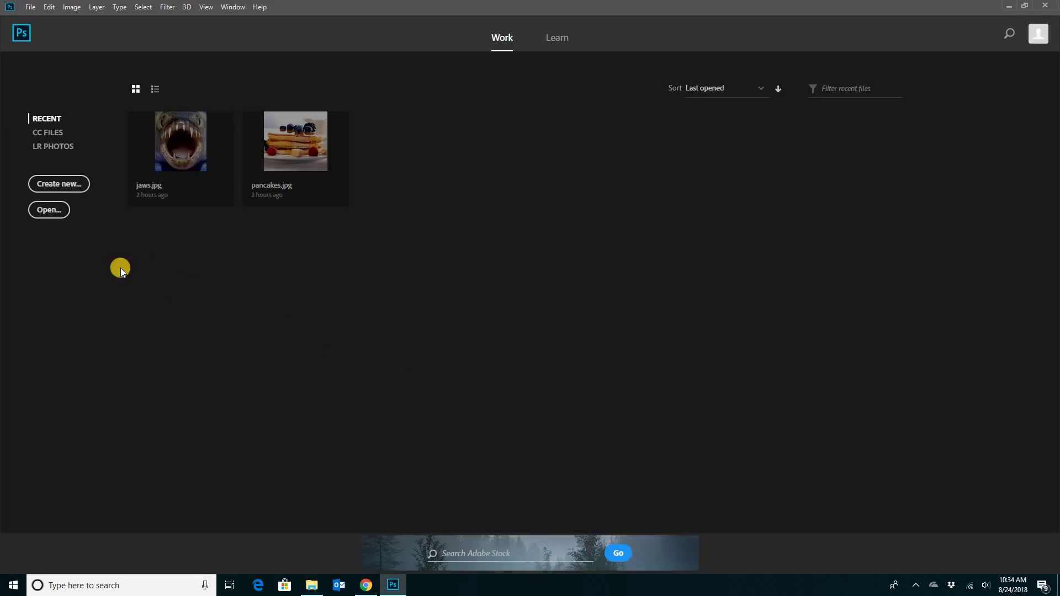
click(52, 213)
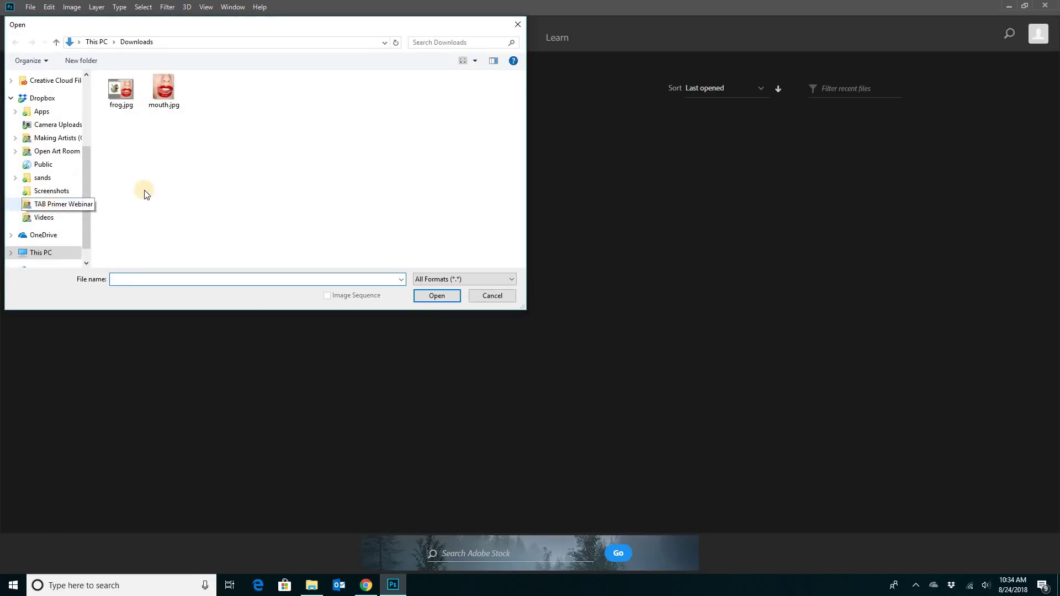
drag(86, 147, 91, 72)
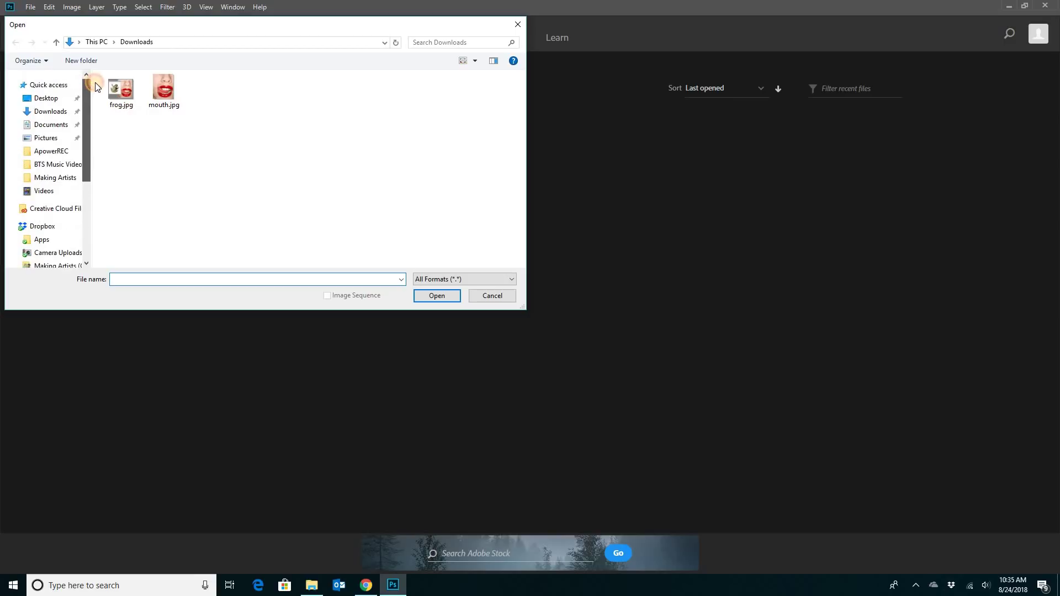
double_click(121, 94)
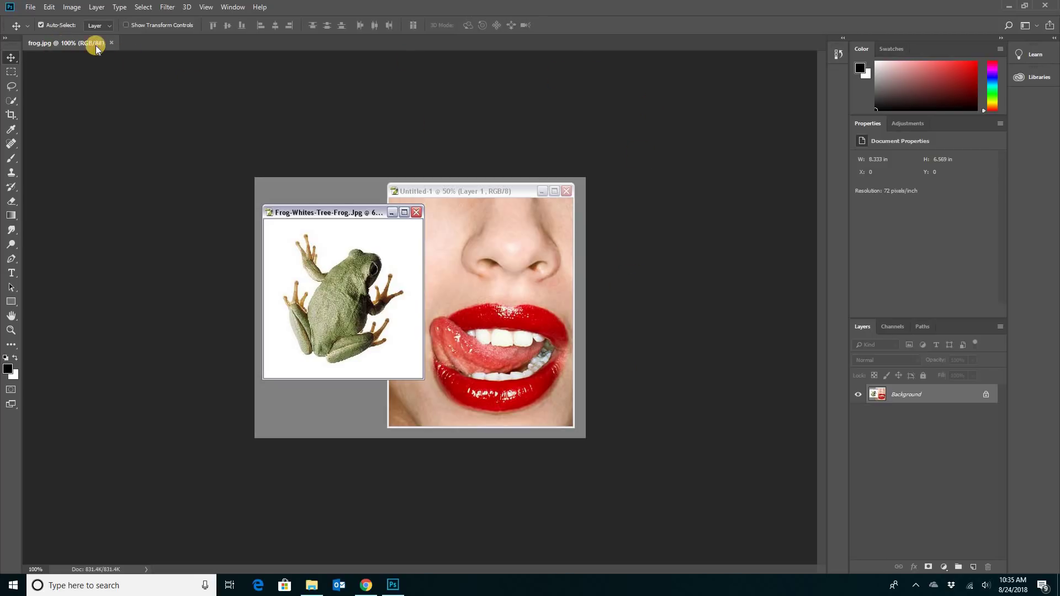
drag(70, 43, 440, 170)
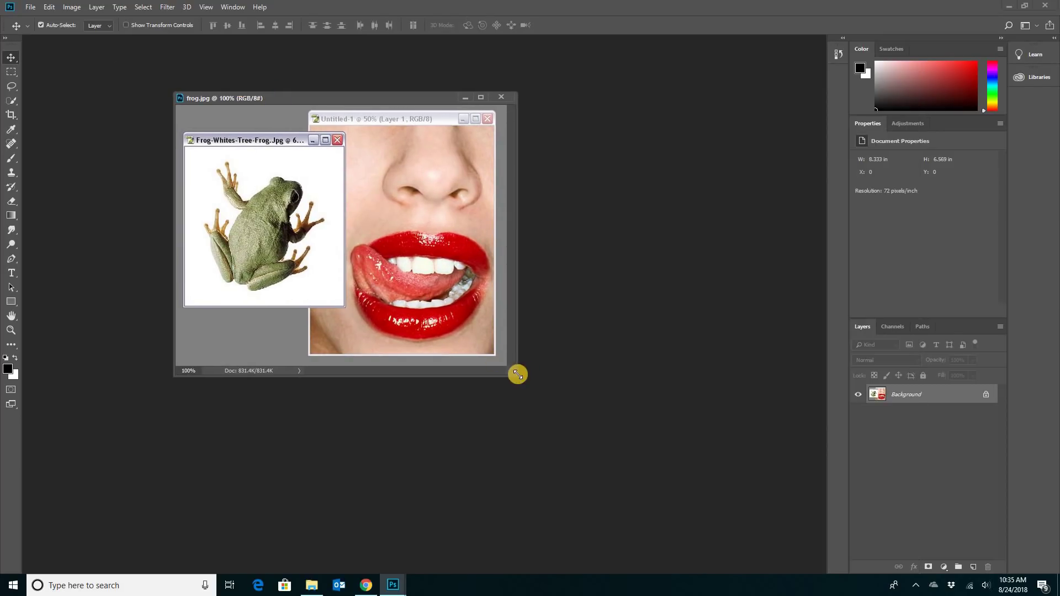
drag(514, 373, 567, 415)
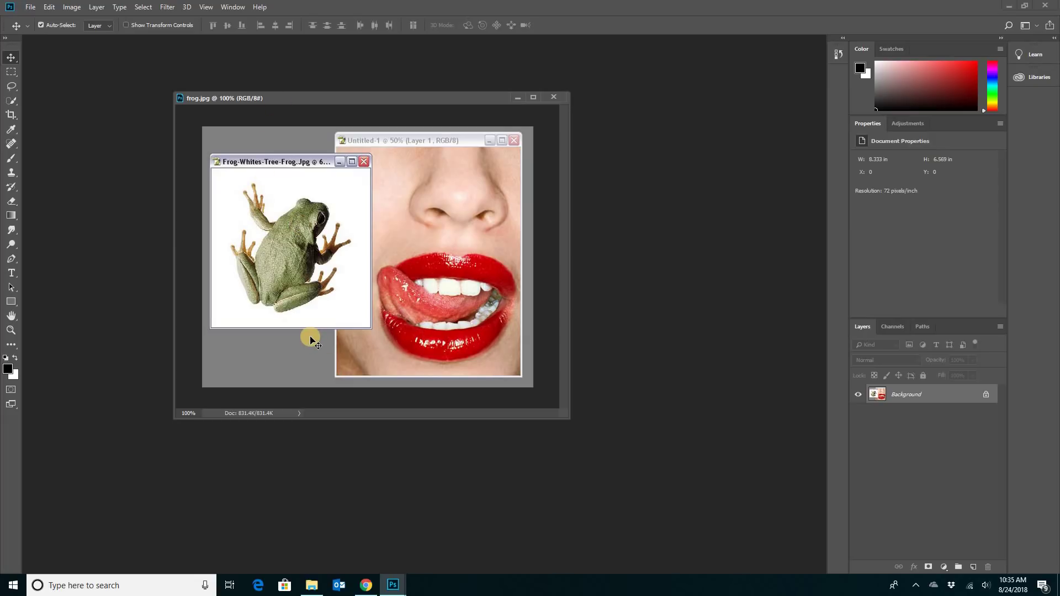
Step: Crop frog.jpg to the white square around the frog, excluding the window frame and the mouth picture
click(12, 114)
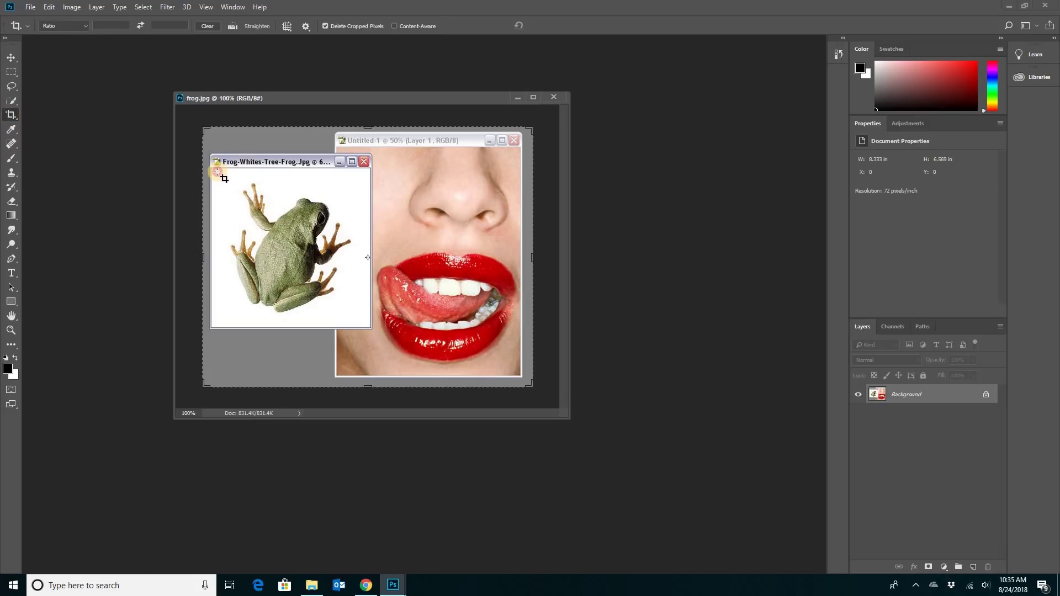
drag(220, 175, 363, 320)
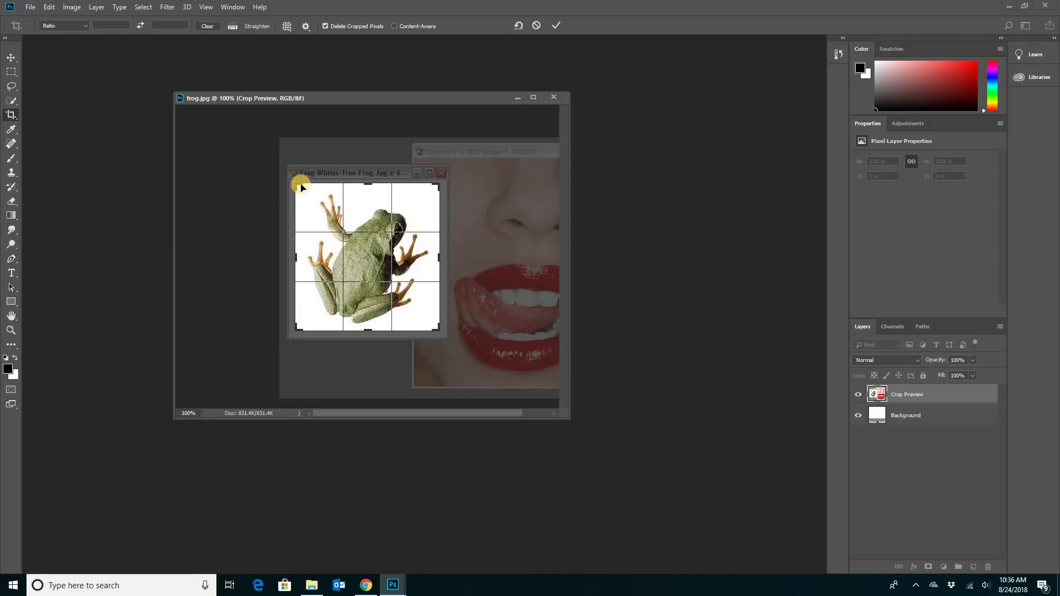
mouse_move(296, 183)
mouse_down()
mouse_move(284, 170)
mouse_move(305, 194)
mouse_move(294, 186)
mouse_up()
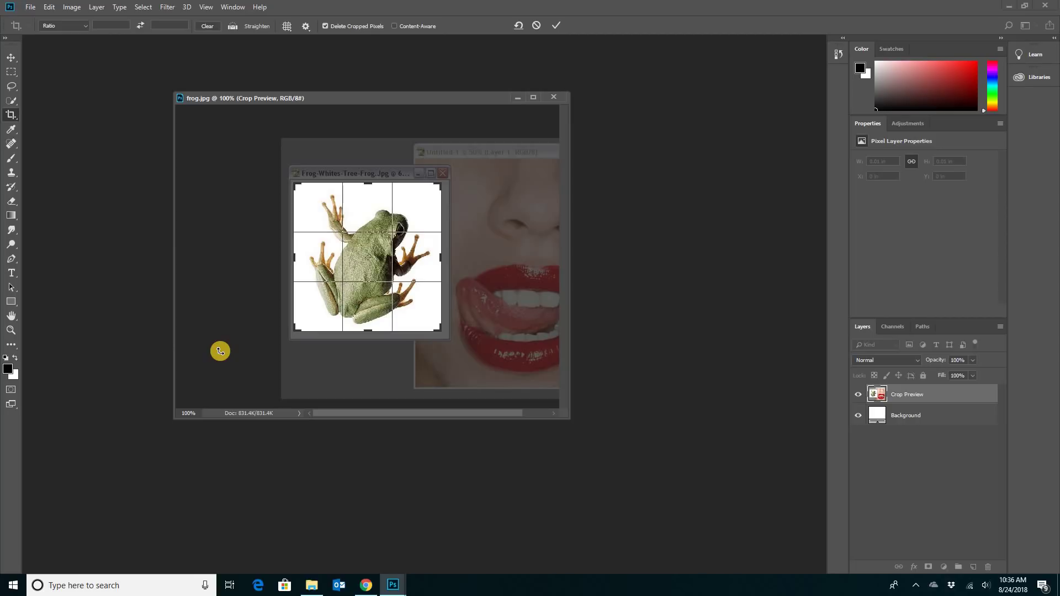
key(Return)
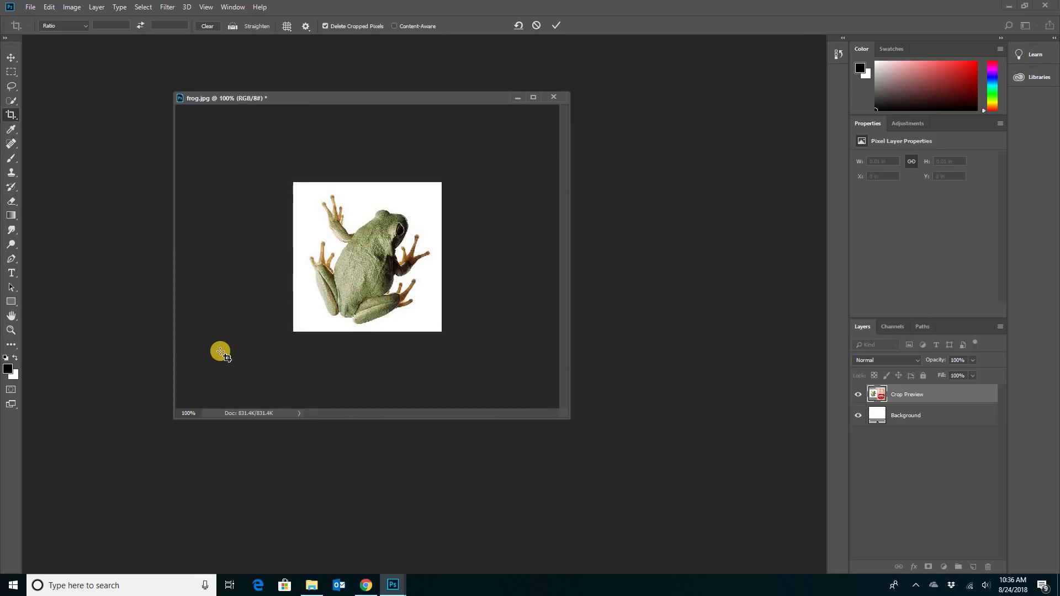
click(11, 57)
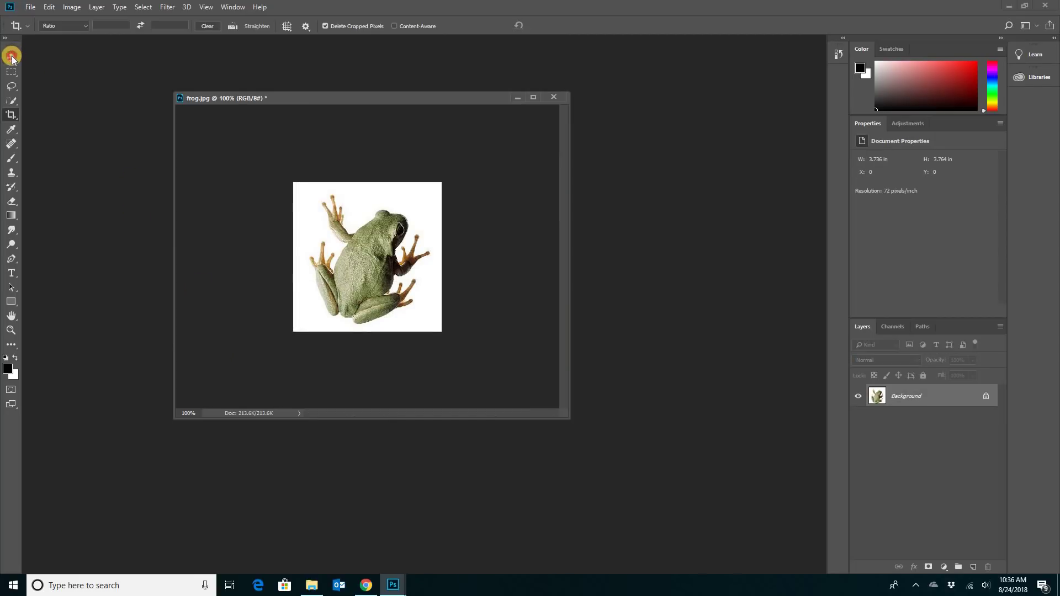
Step: Move the frog.jpg window aside, shrink it, and open mouth.jpg from Downloads
drag(270, 100, 149, 56)
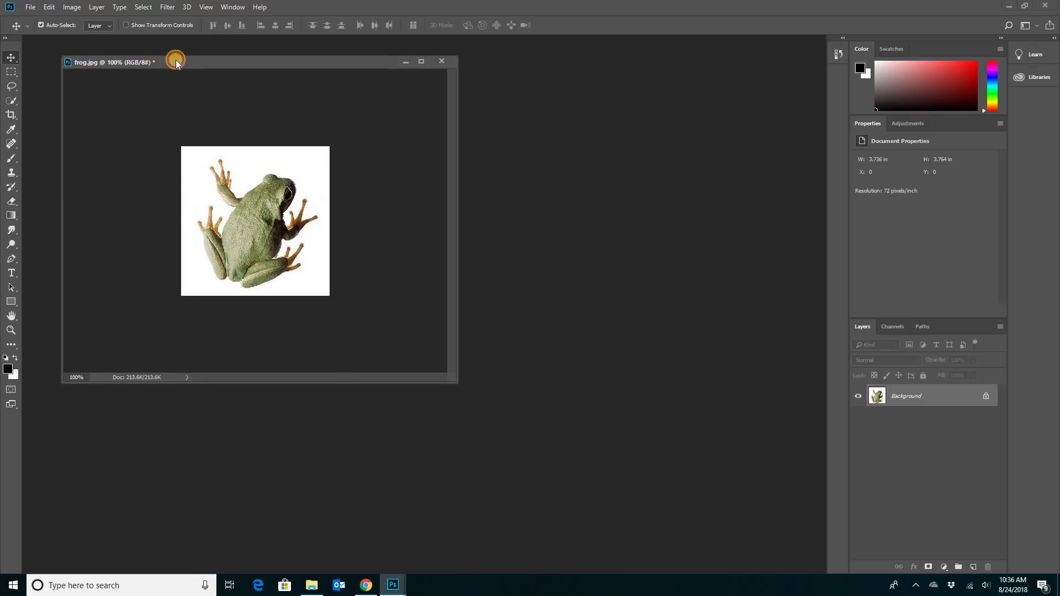
drag(368, 365, 323, 328)
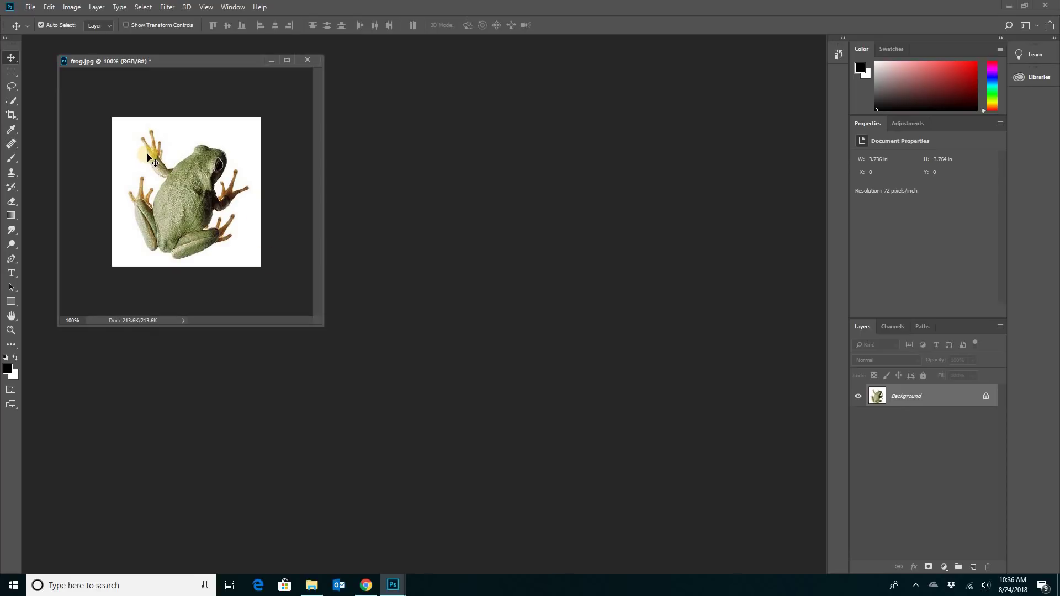
click(32, 7)
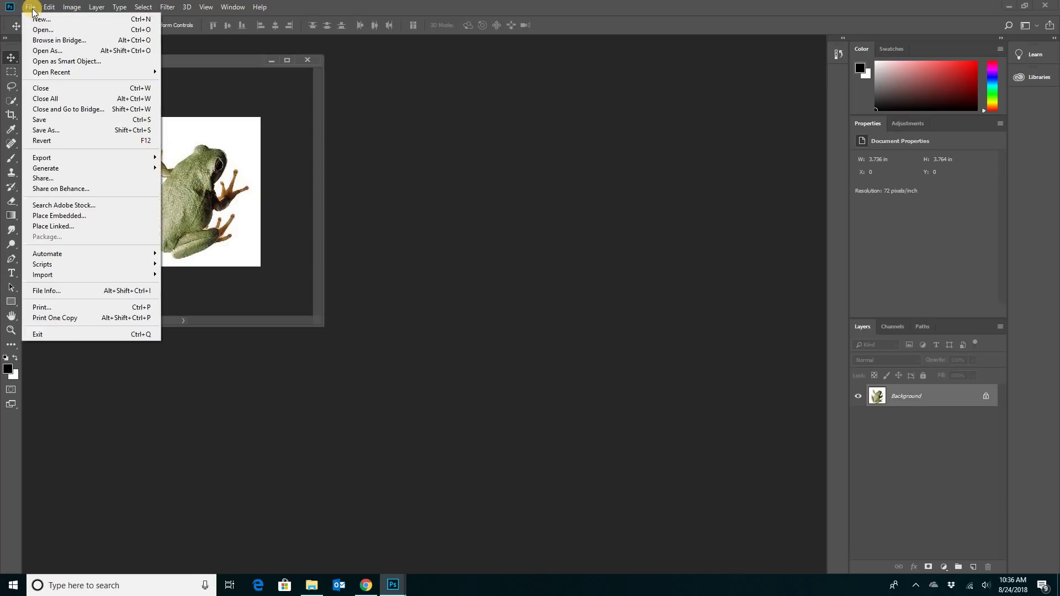
click(41, 26)
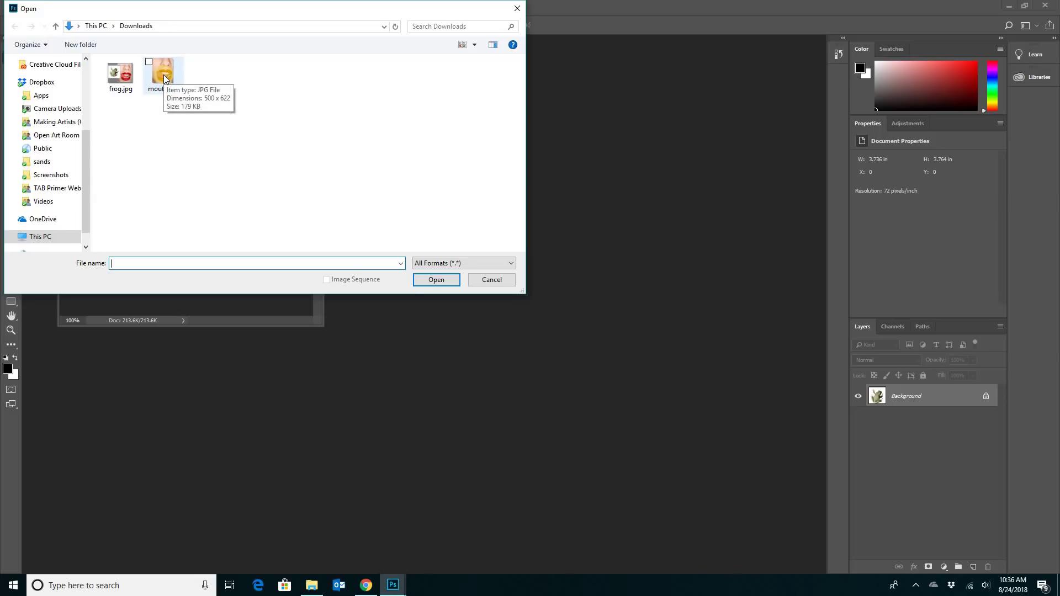
double_click(162, 75)
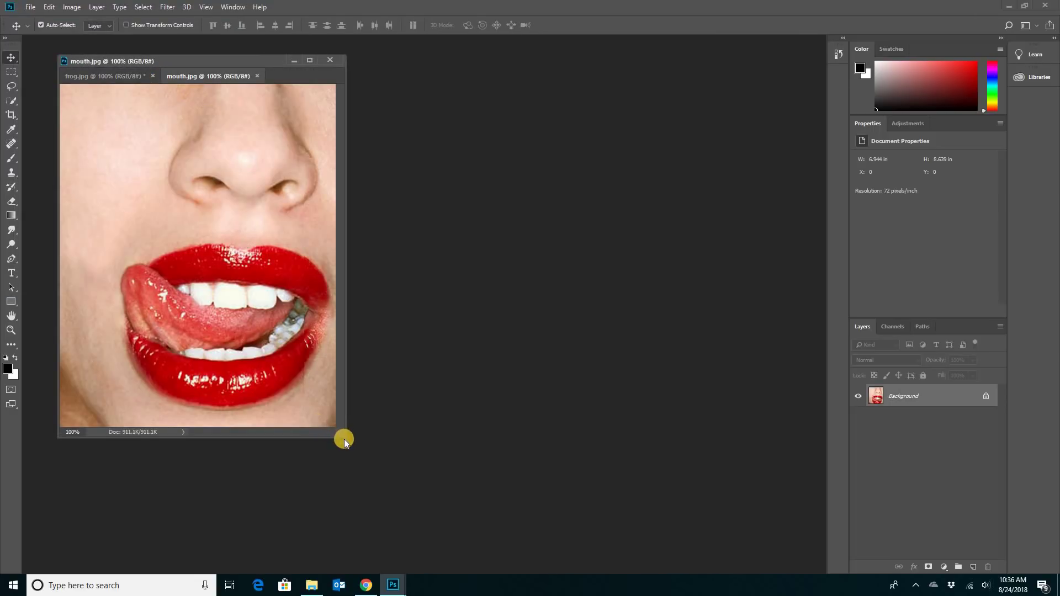
Step: Enlarge the shared document window, then separate mouth.jpg into its own floating window beside frog.jpg
drag(343, 433, 380, 449)
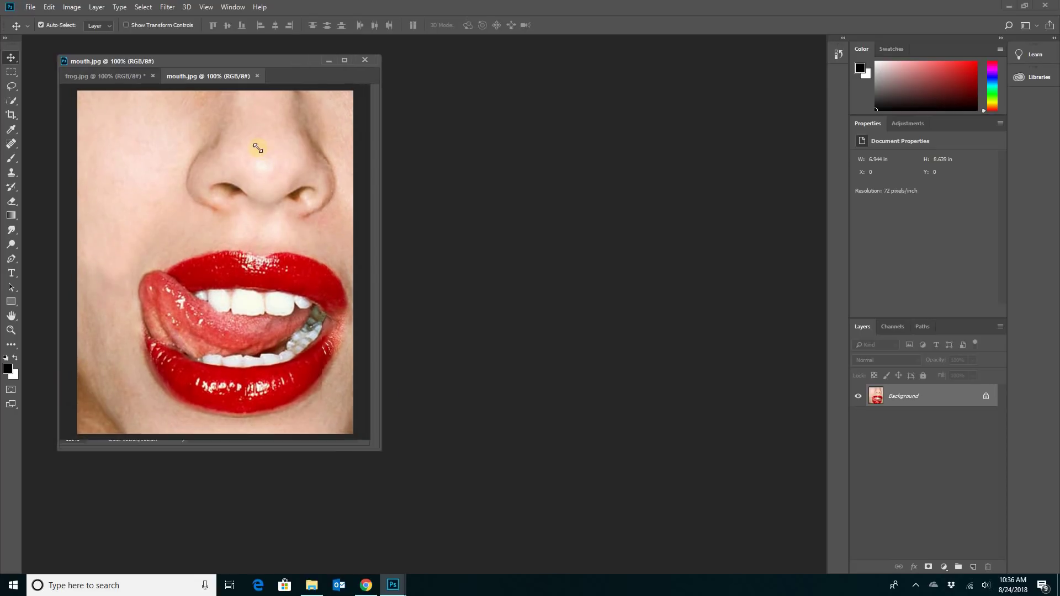
click(119, 74)
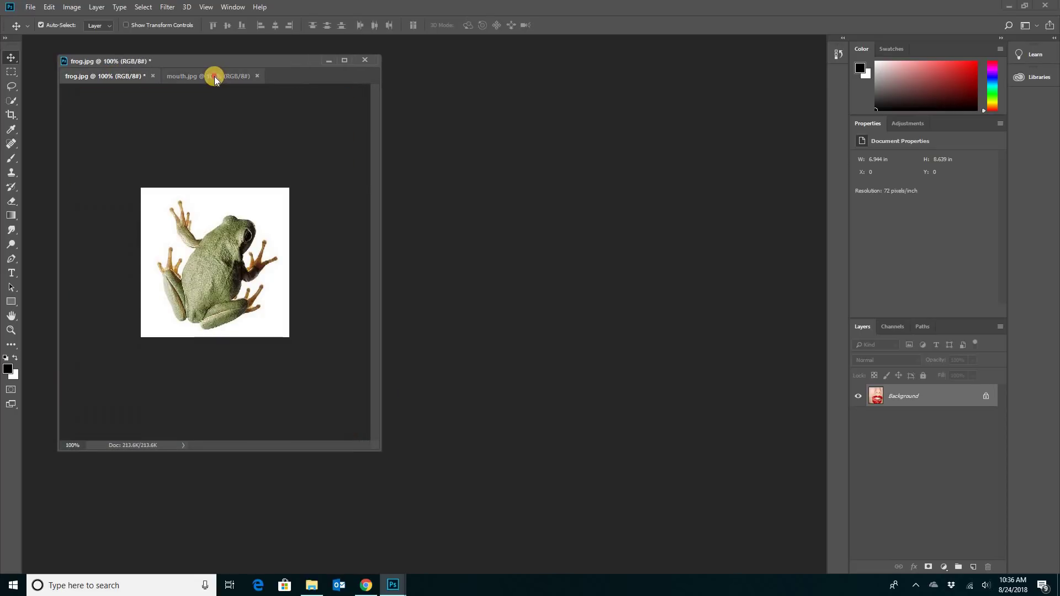
click(215, 76)
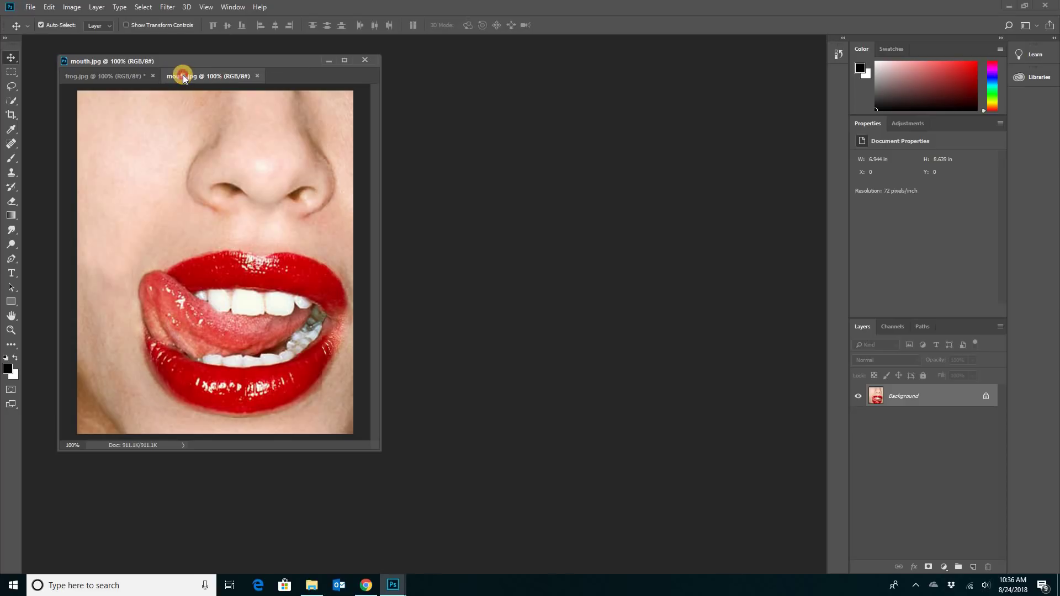
drag(183, 75, 440, 64)
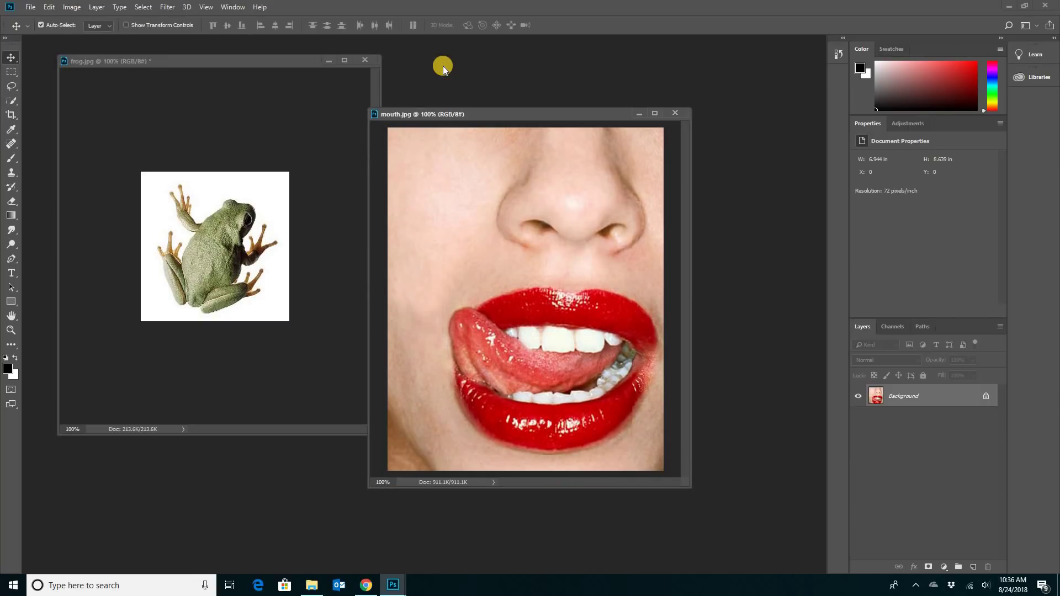
drag(522, 71, 519, 62)
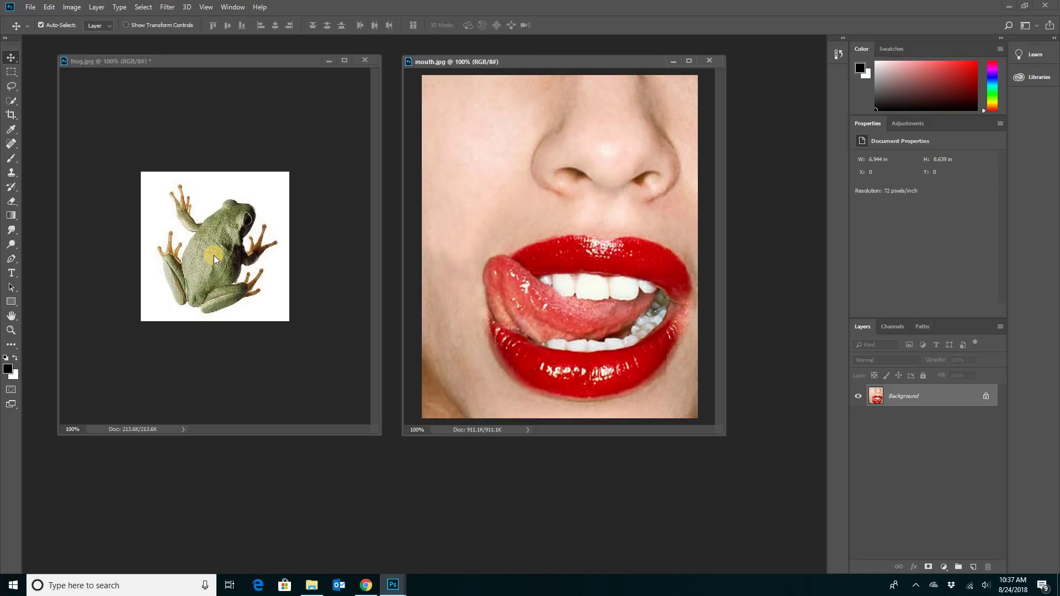
Step: Select the whole frog picture, transfer it into mouth.jpg as a new layer, and position it at about X 0.42 in, Y 1.18 in
drag(214, 255, 248, 252)
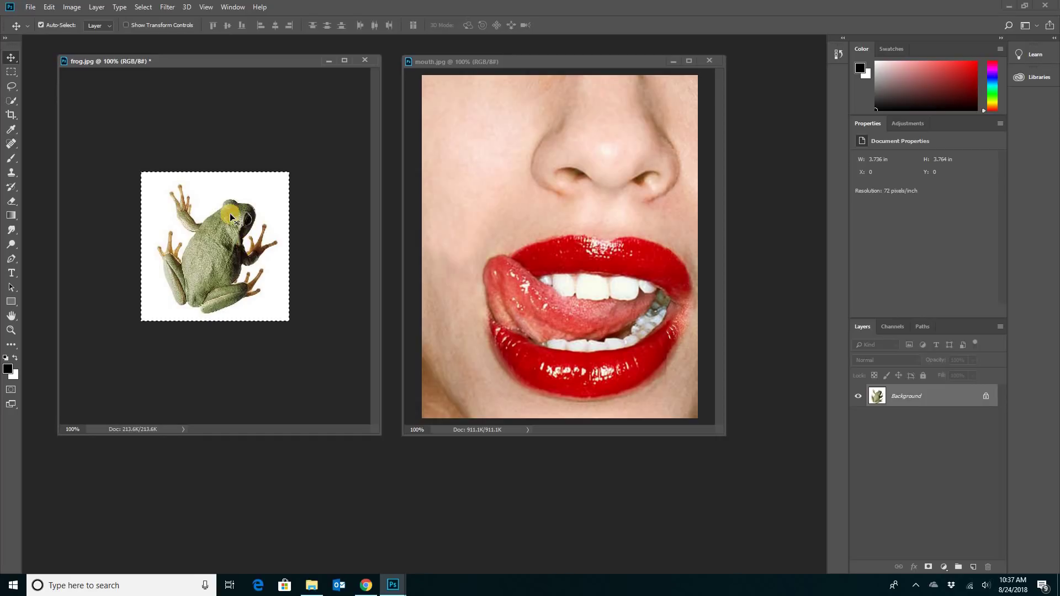
key(ctrl+a)
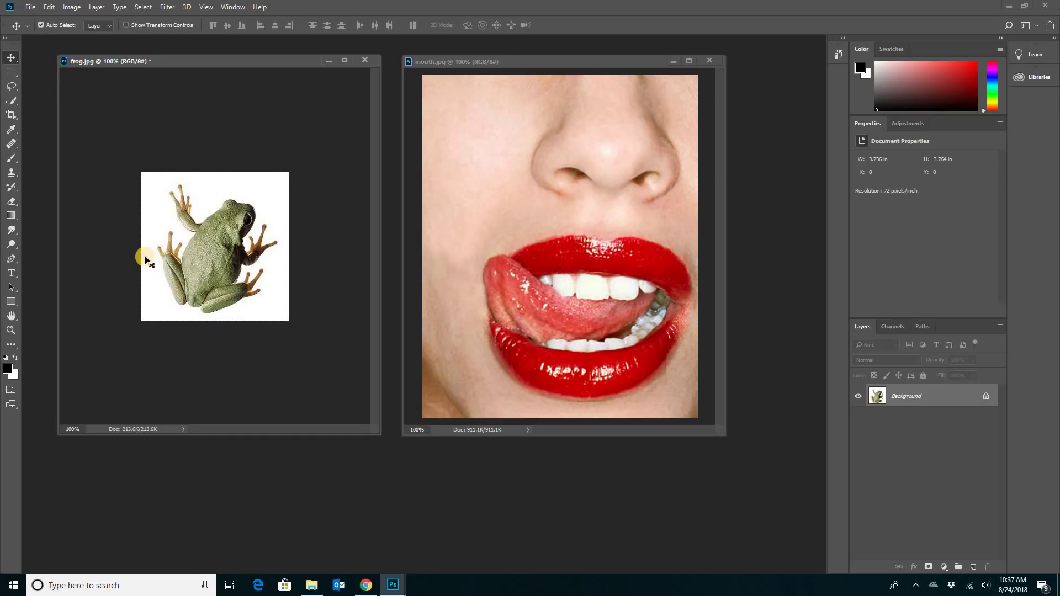
drag(145, 260, 481, 56)
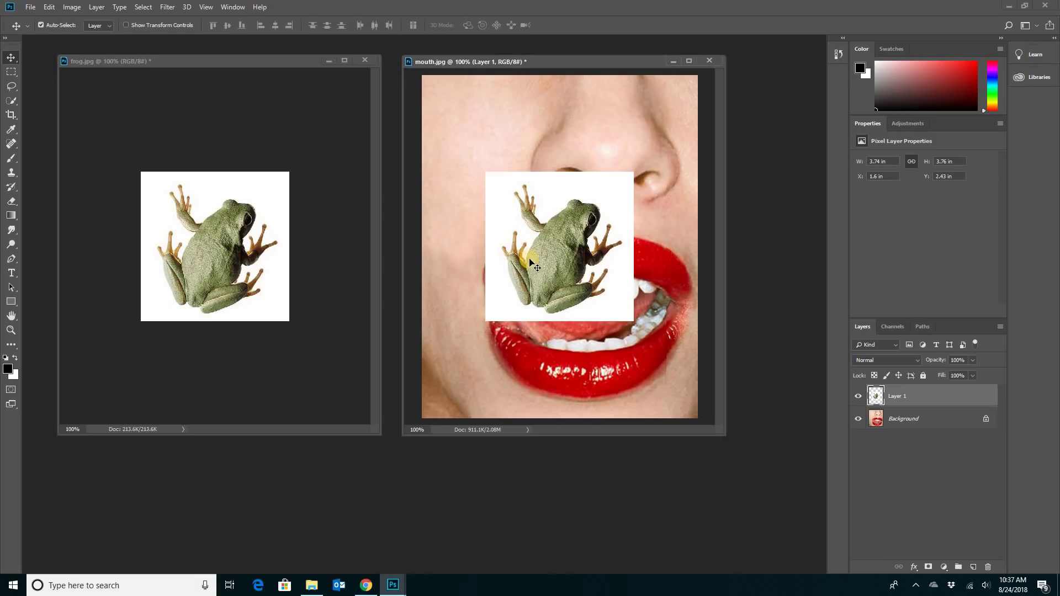
drag(531, 261, 482, 209)
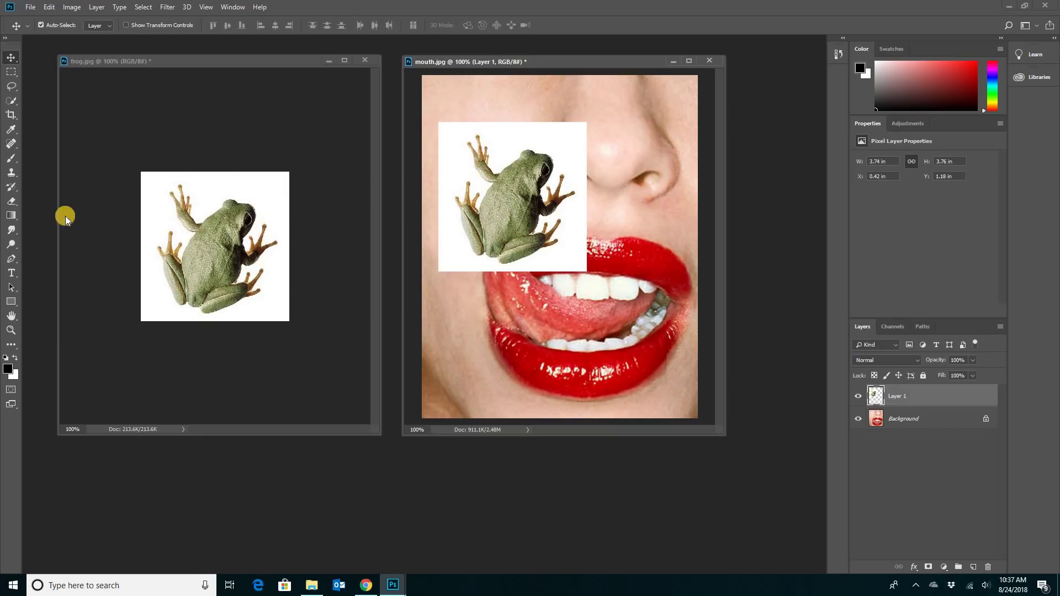
Step: Try to erase the white background at the upper-right corner of the frog layer with the Eraser tool
click(16, 206)
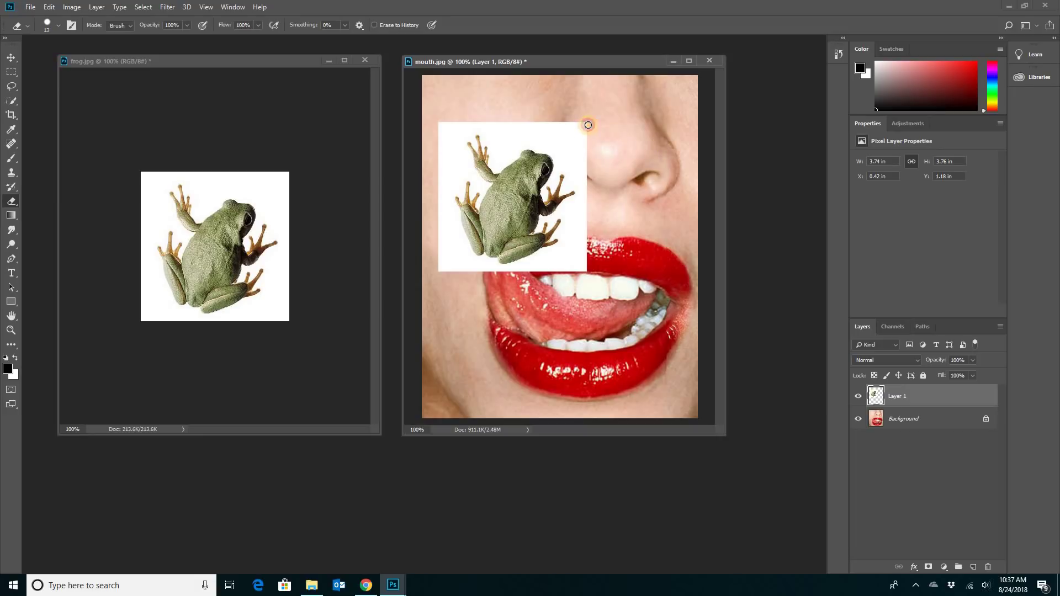
mouse_move(586, 117)
mouse_down()
mouse_move(579, 143)
mouse_move(572, 126)
mouse_up()
Step: Switch to the Magic Wand with tolerance 32 and try selecting areas of the frog's green body on Layer 1
click(11, 101)
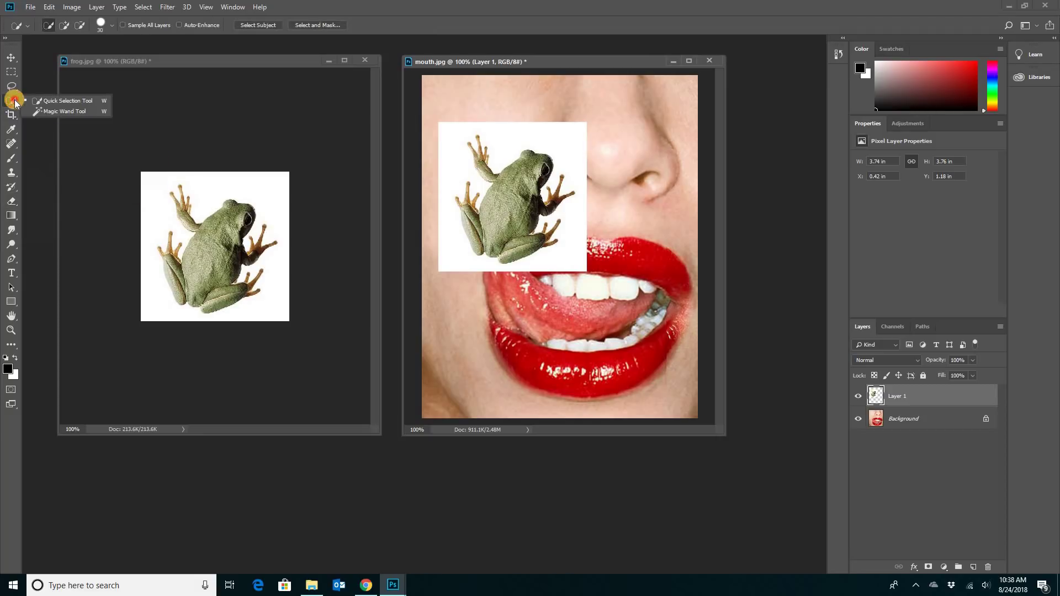
drag(38, 102, 59, 114)
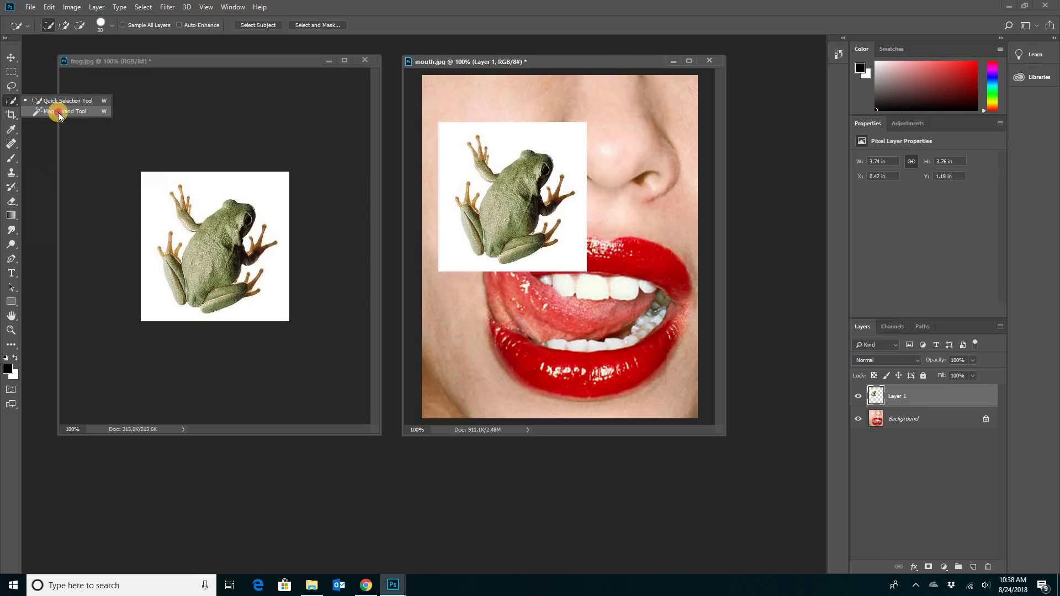
click(58, 112)
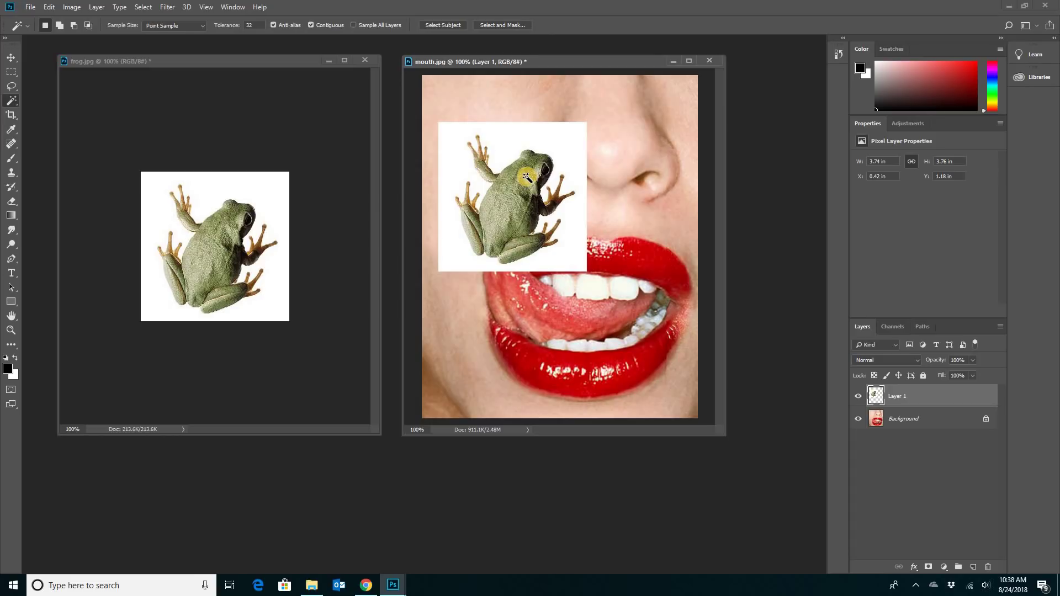
click(502, 205)
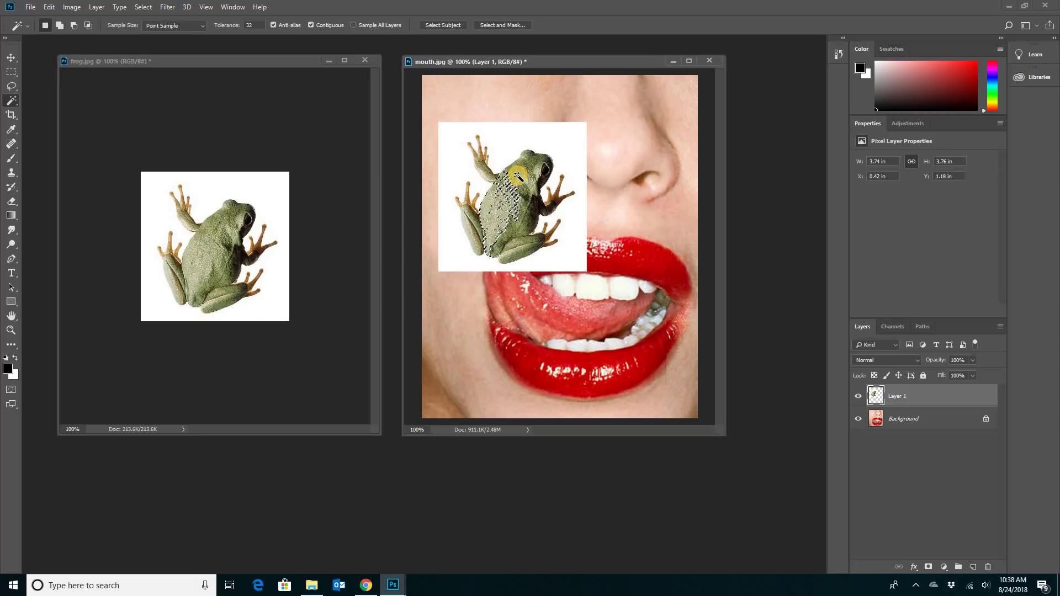
click(518, 177)
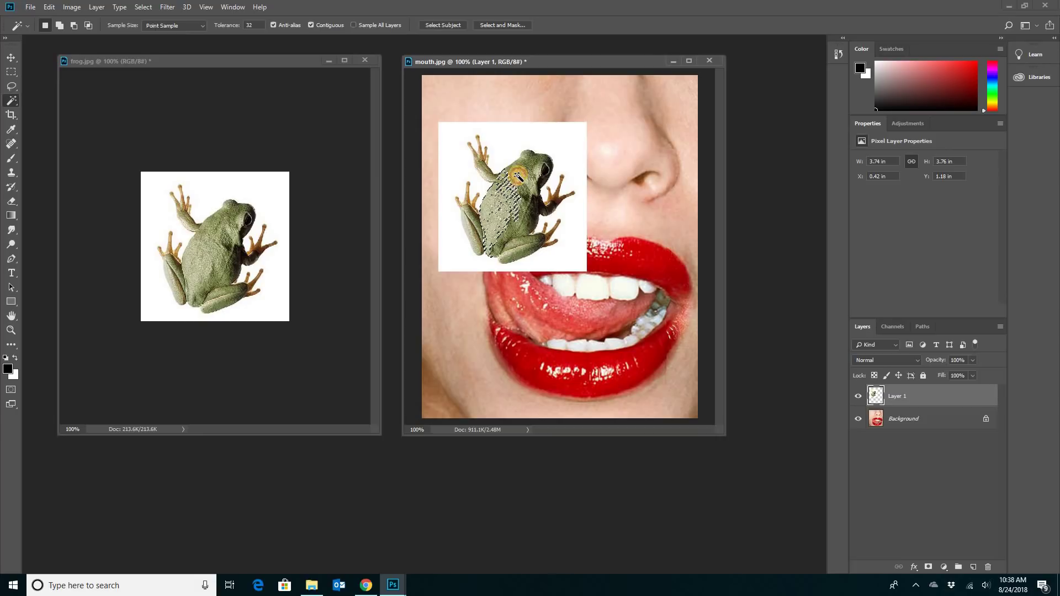
click(512, 208)
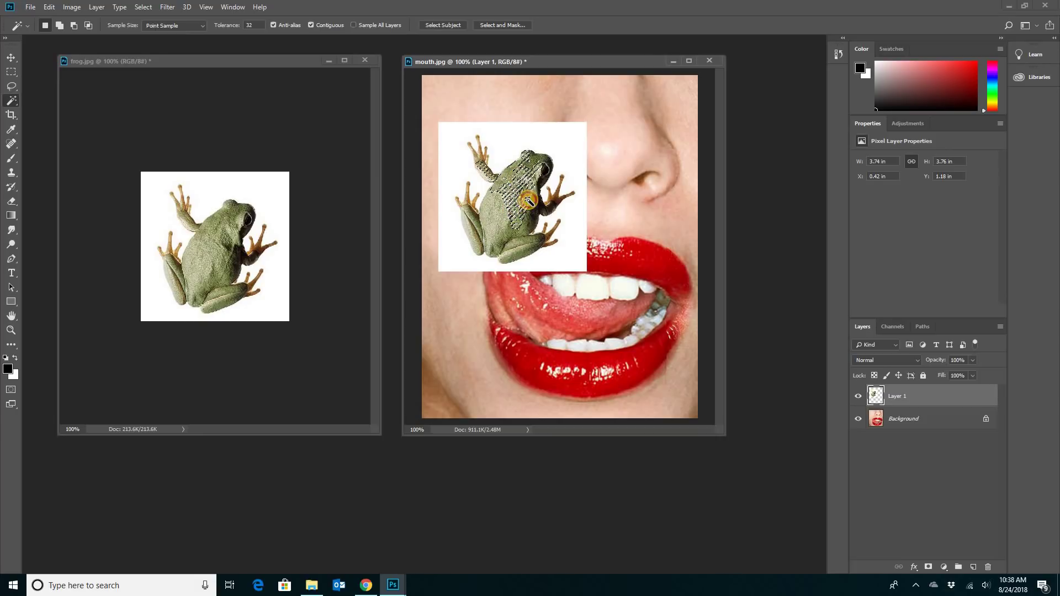
click(528, 200)
click(509, 205)
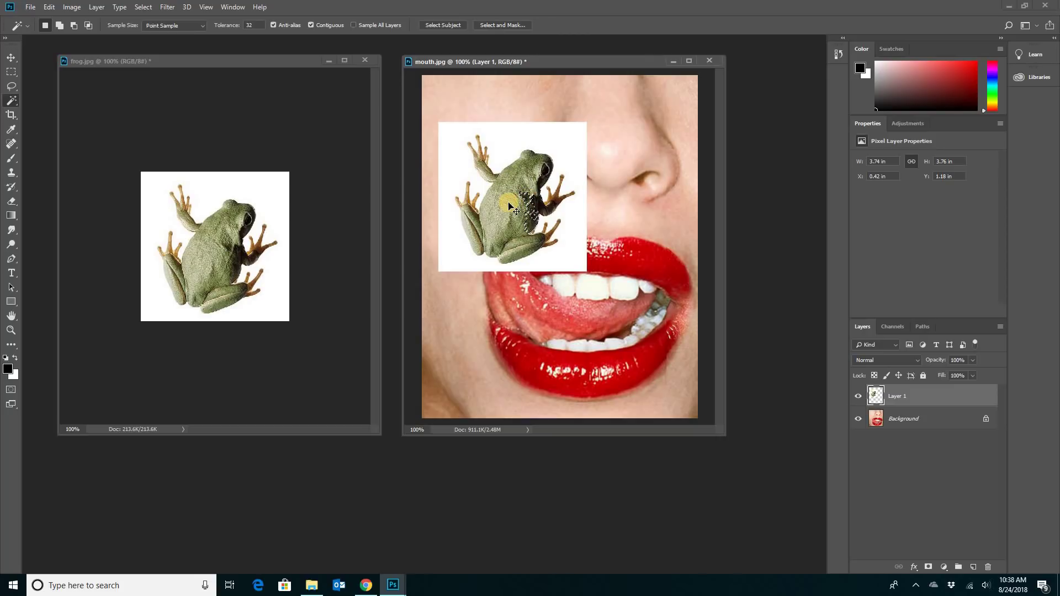
click(509, 204)
Step: Select the white background around the frog on Layer 1, delete it, and clear the selection
click(509, 137)
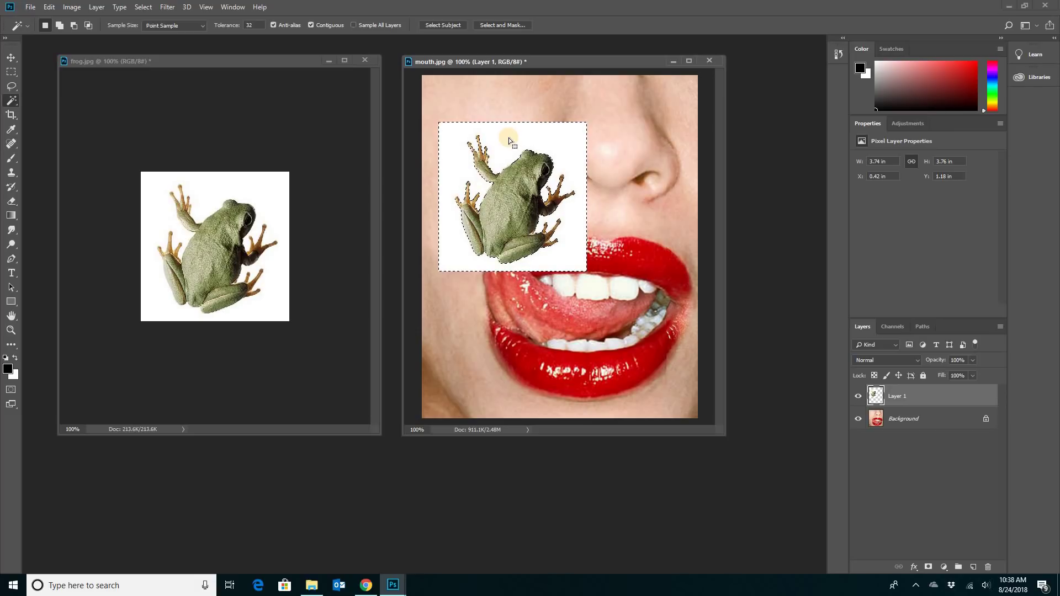
key(Delete)
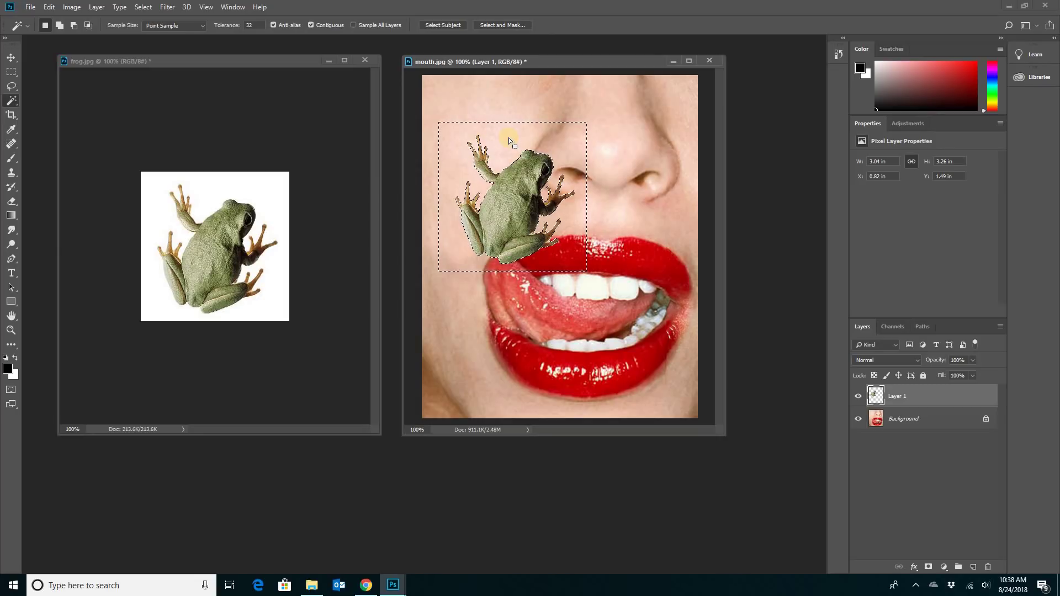
key(ctrl+d)
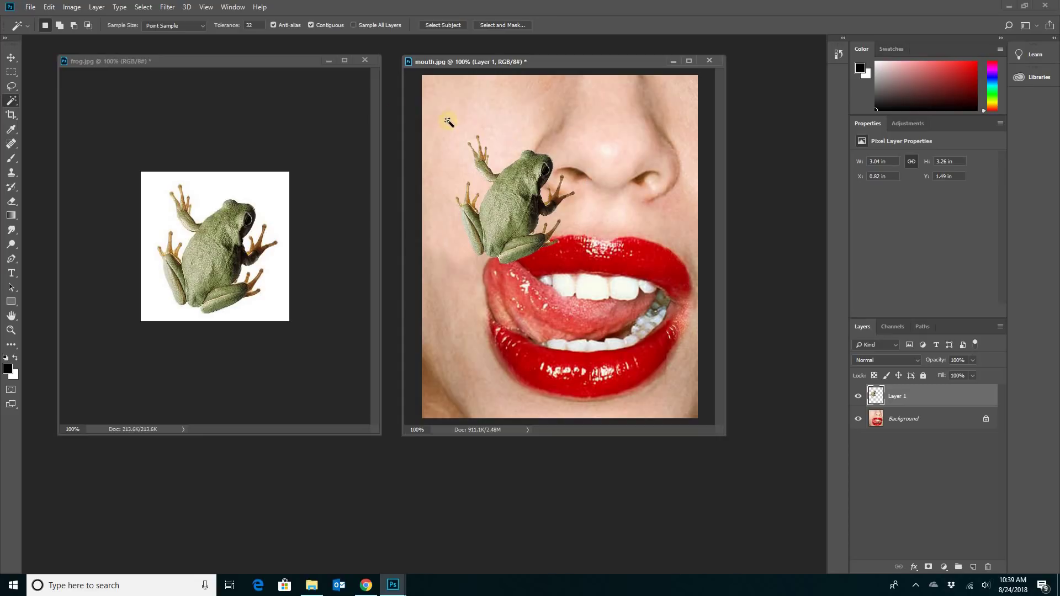
Step: Move the frog over the tongue to about X 0.15 in, Y 3.75 in, and lower Layer 1's opacity to 52%
click(11, 57)
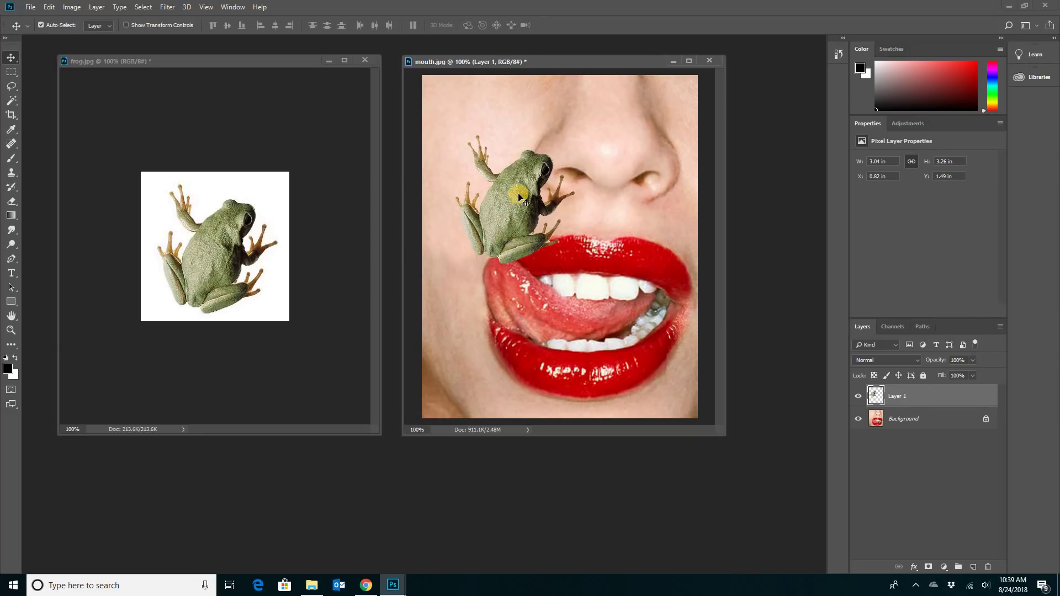
drag(520, 201, 488, 301)
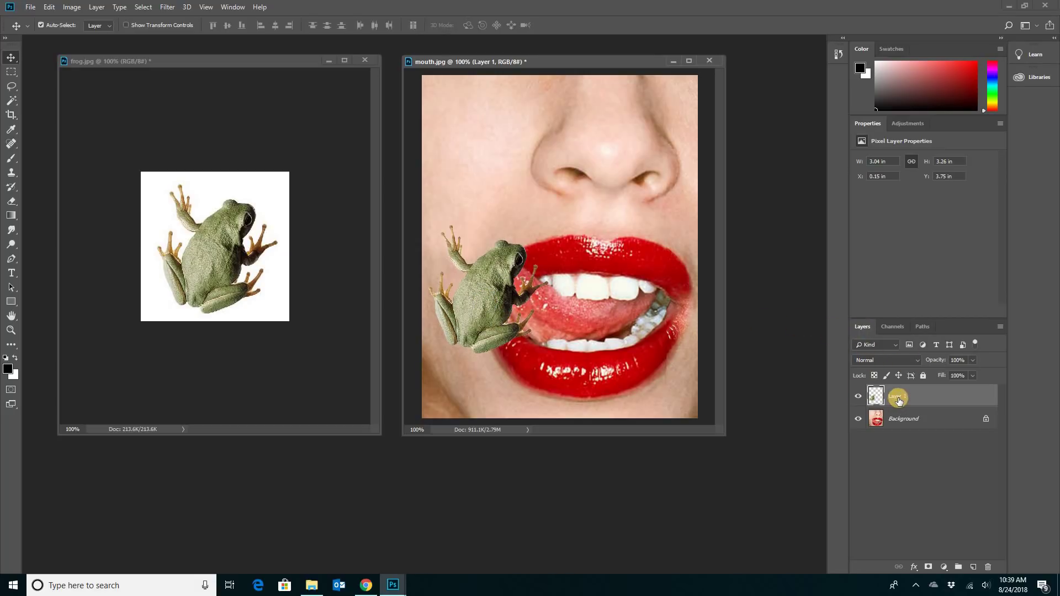
click(973, 359)
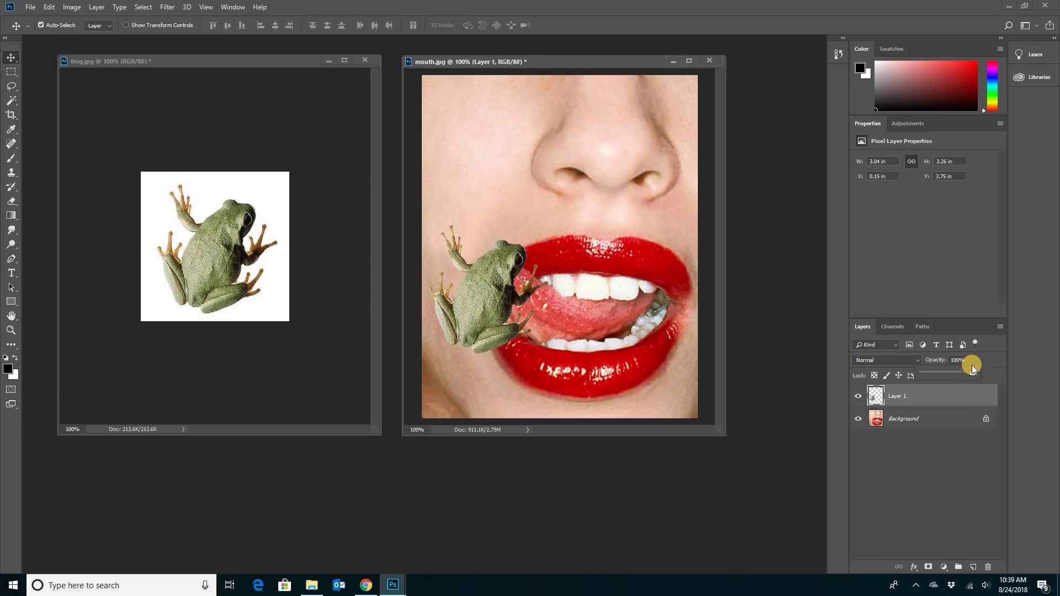
drag(971, 373, 947, 376)
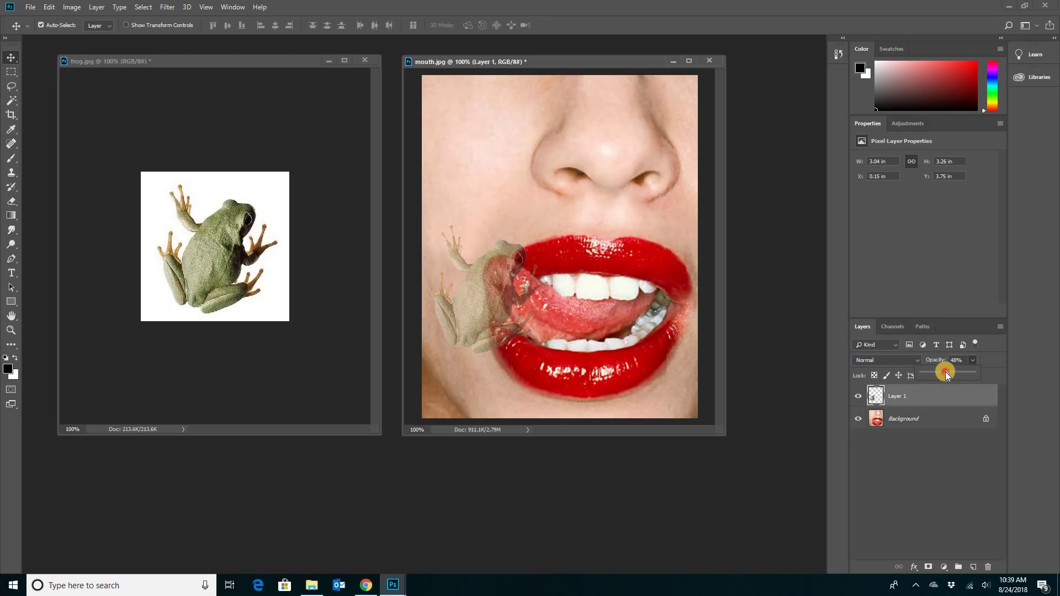
drag(932, 374, 920, 376)
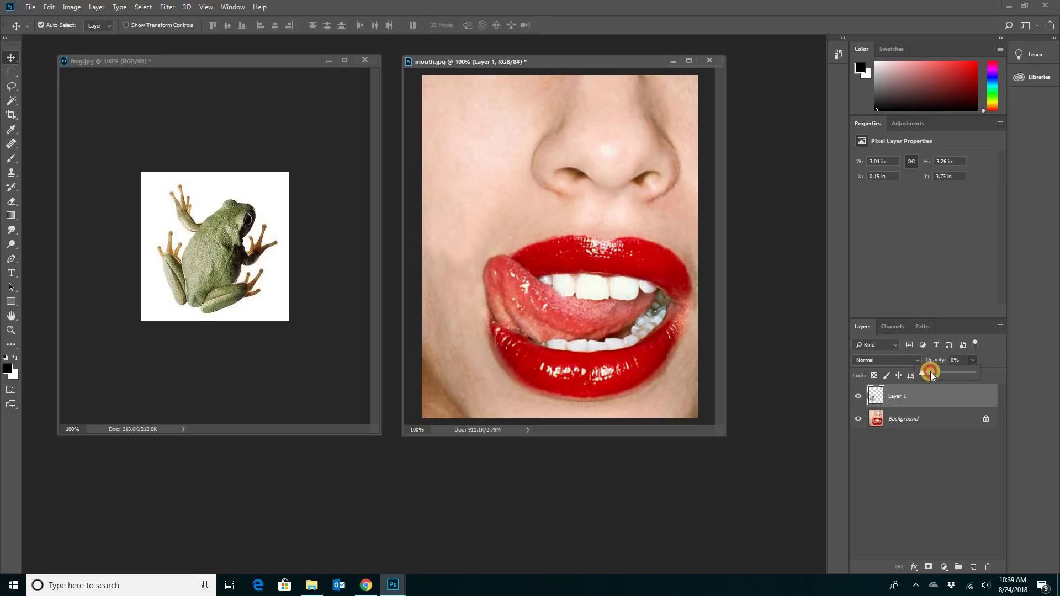
drag(943, 372, 949, 373)
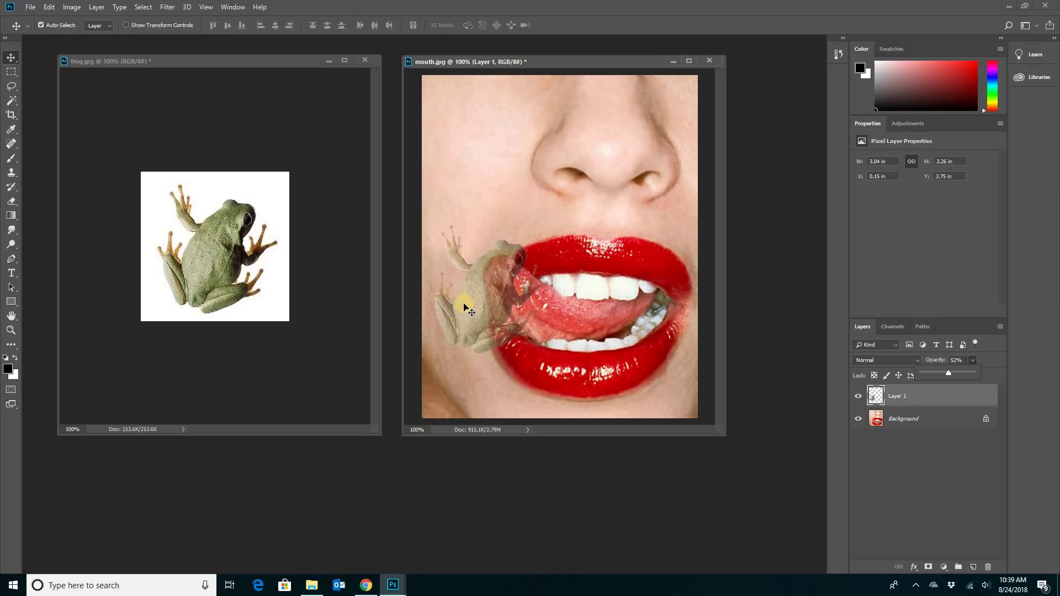
Step: Reposition the frog over the tongue tip and rotate it -16.70° with Free Transform, then set Layer 1's opacity to 100%
drag(486, 312, 502, 264)
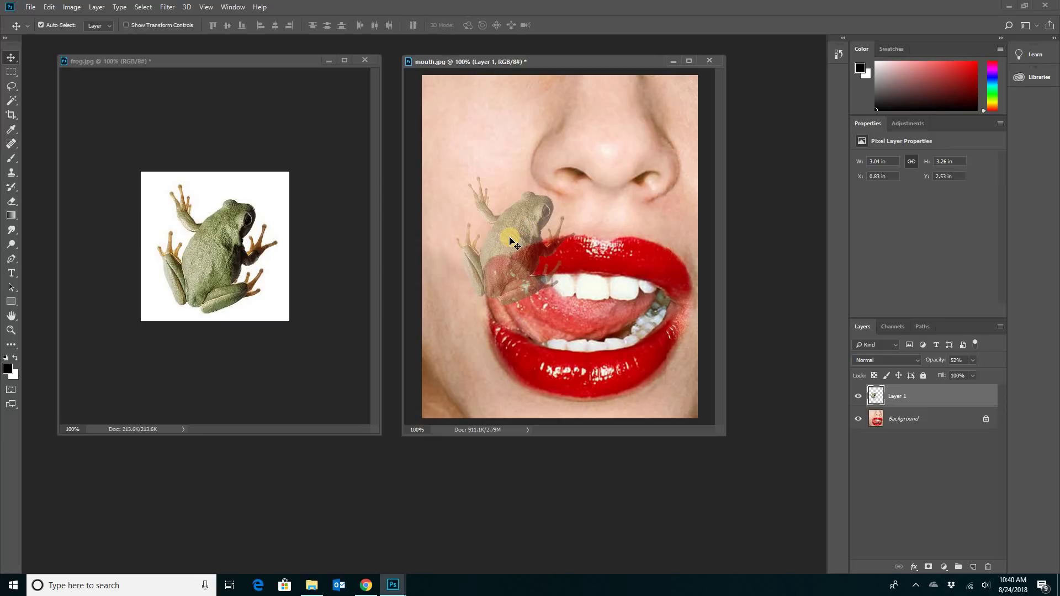
key(ctrl)
key(ctrl+t)
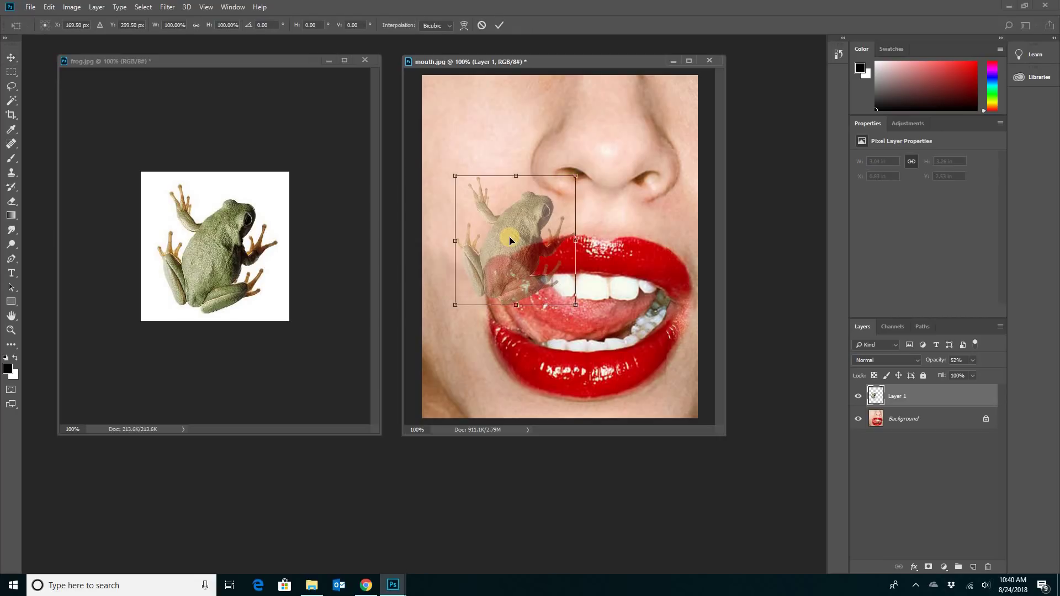
click(48, 7)
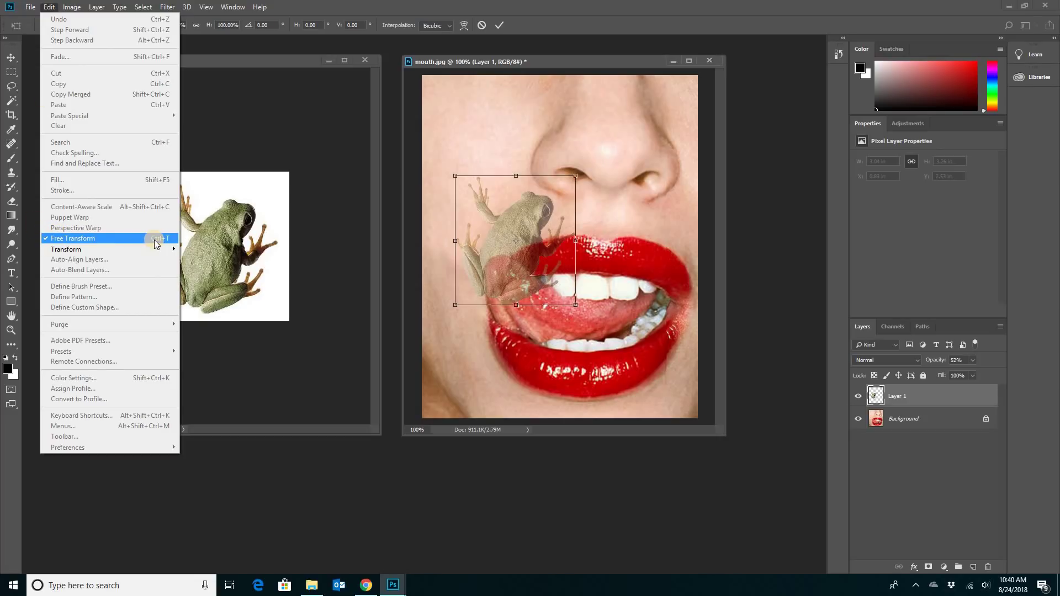
click(48, 7)
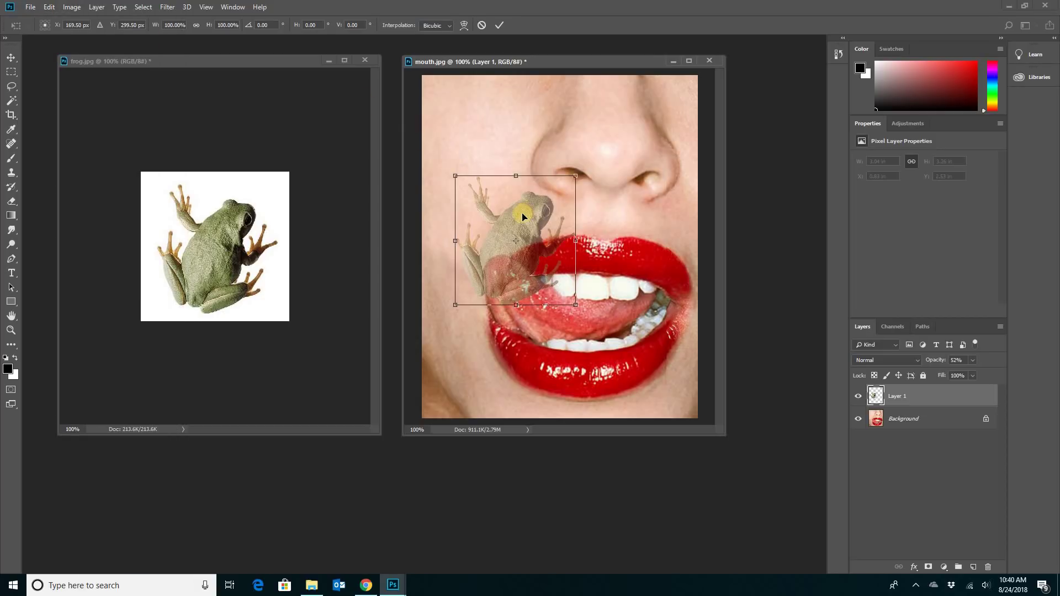
click(523, 252)
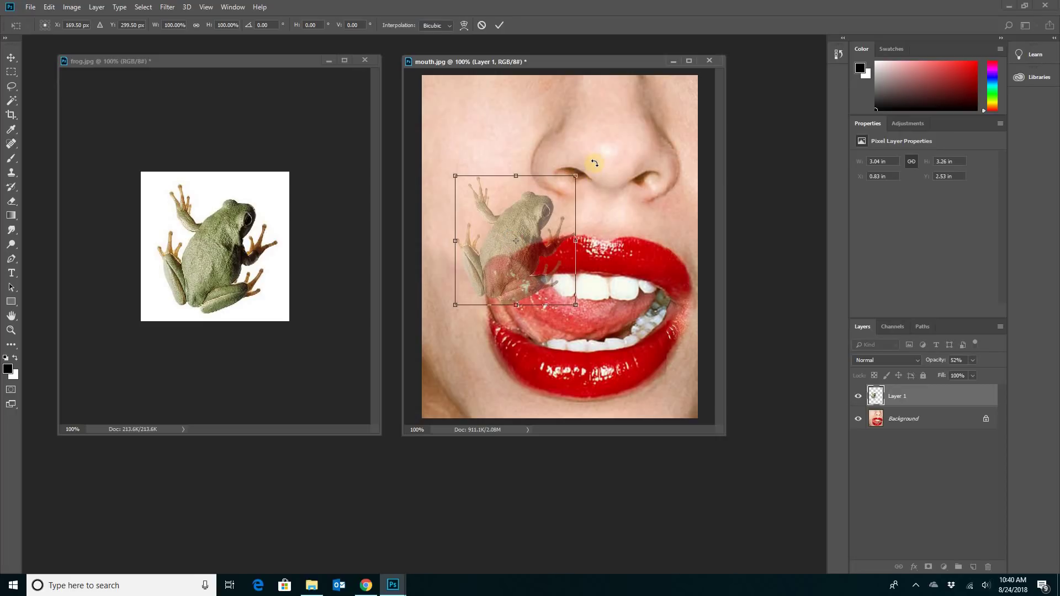
drag(595, 165, 572, 147)
mouse_move(532, 220)
mouse_down()
mouse_move(515, 213)
mouse_move(522, 222)
mouse_up()
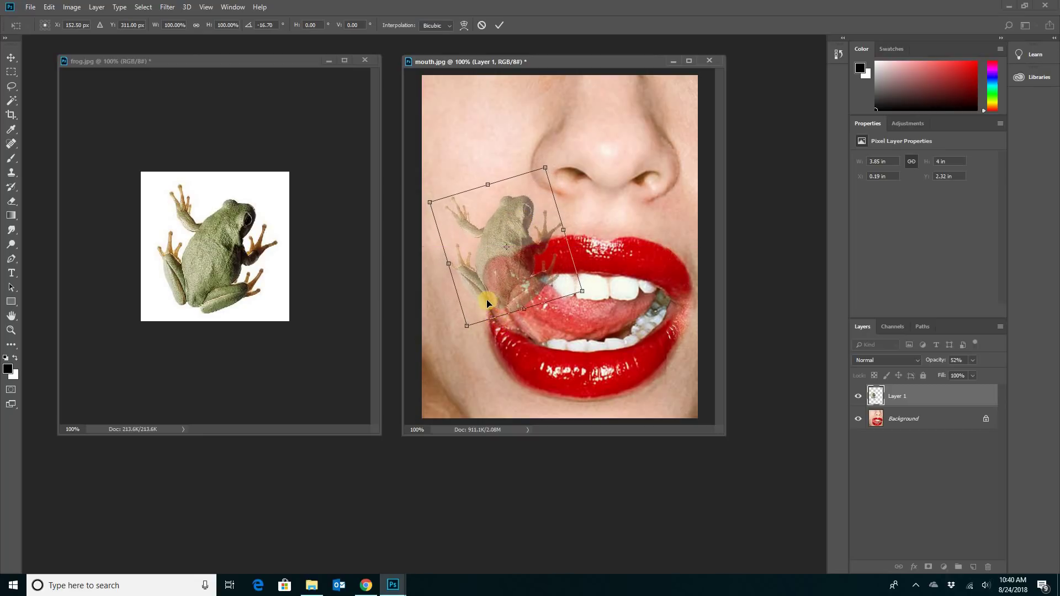
drag(496, 254, 502, 255)
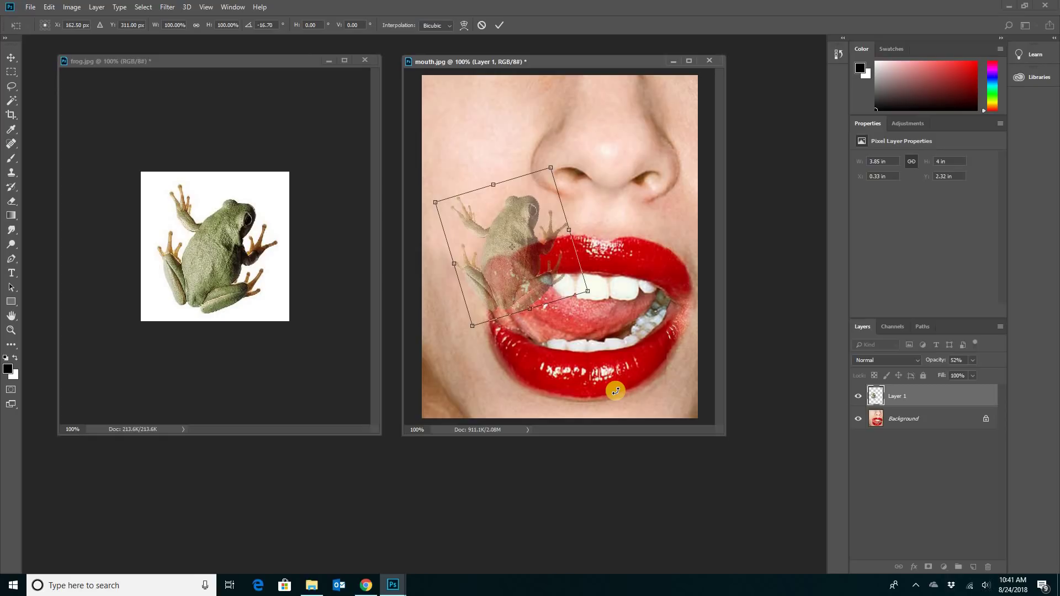
key(Return)
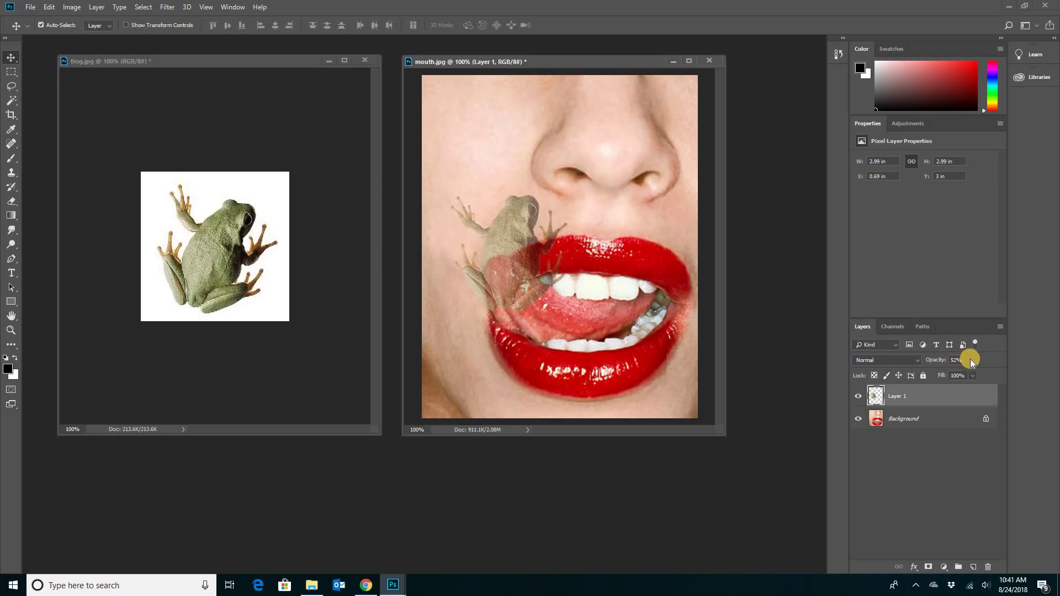
drag(968, 372, 1012, 373)
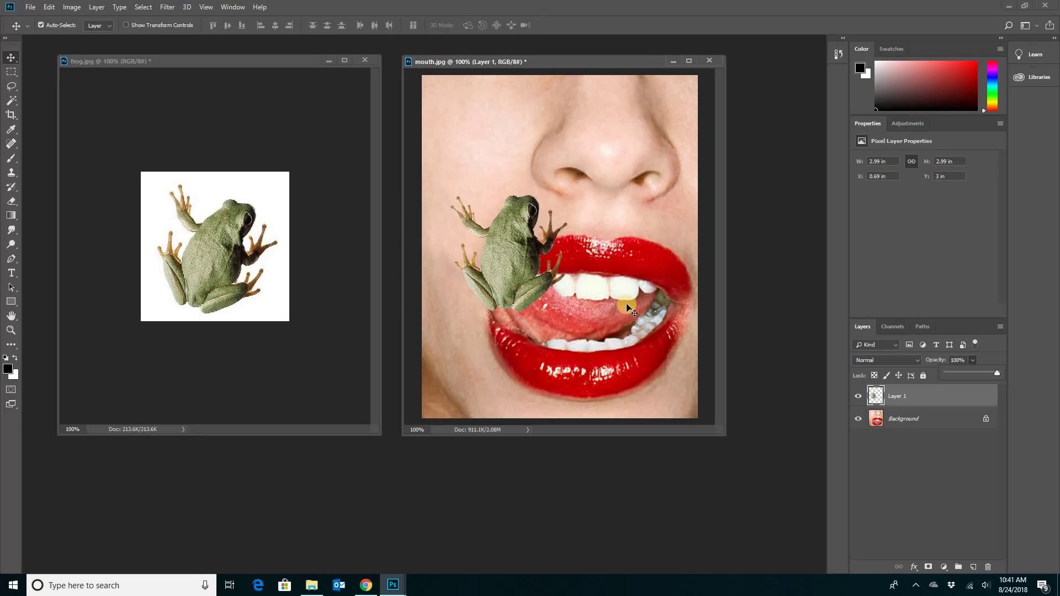
Step: Clear the selection in frog.jpg and clone the frog's eye area onto the white background at the picture's upper-left corner with the Clone Stamp
click(11, 175)
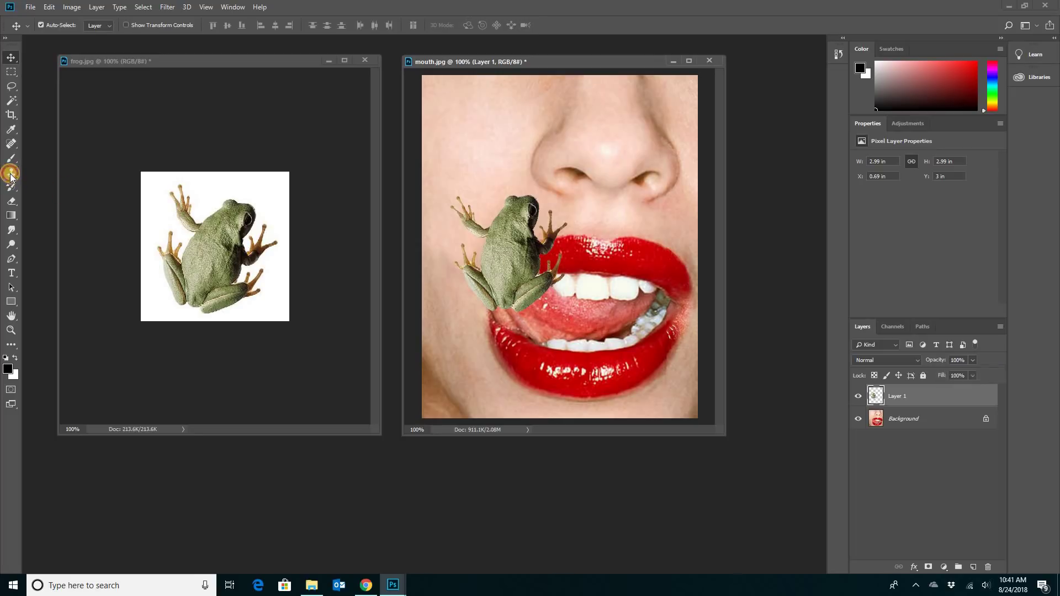
click(43, 174)
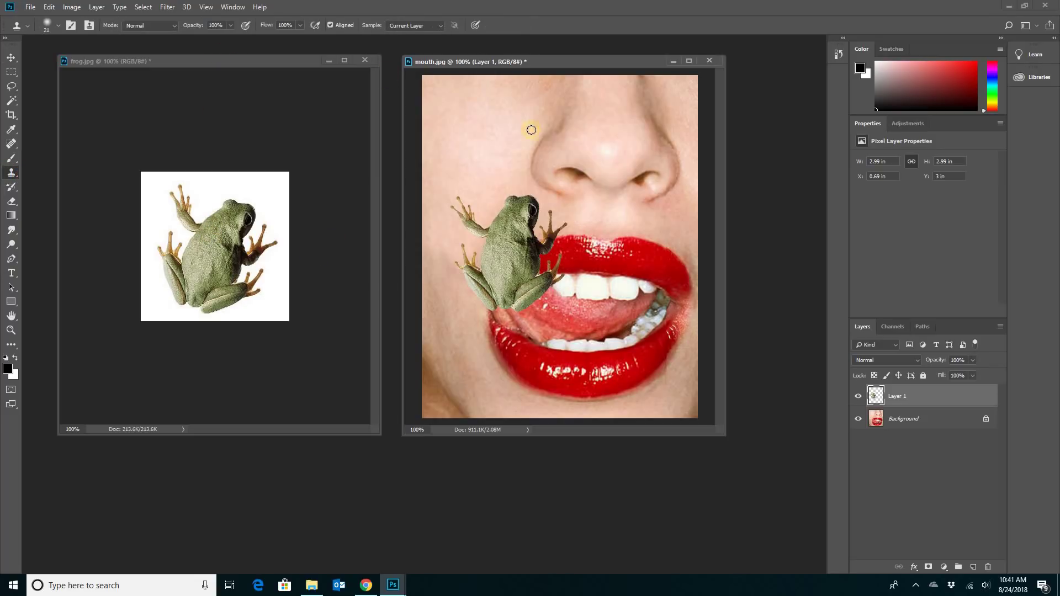
click(223, 213)
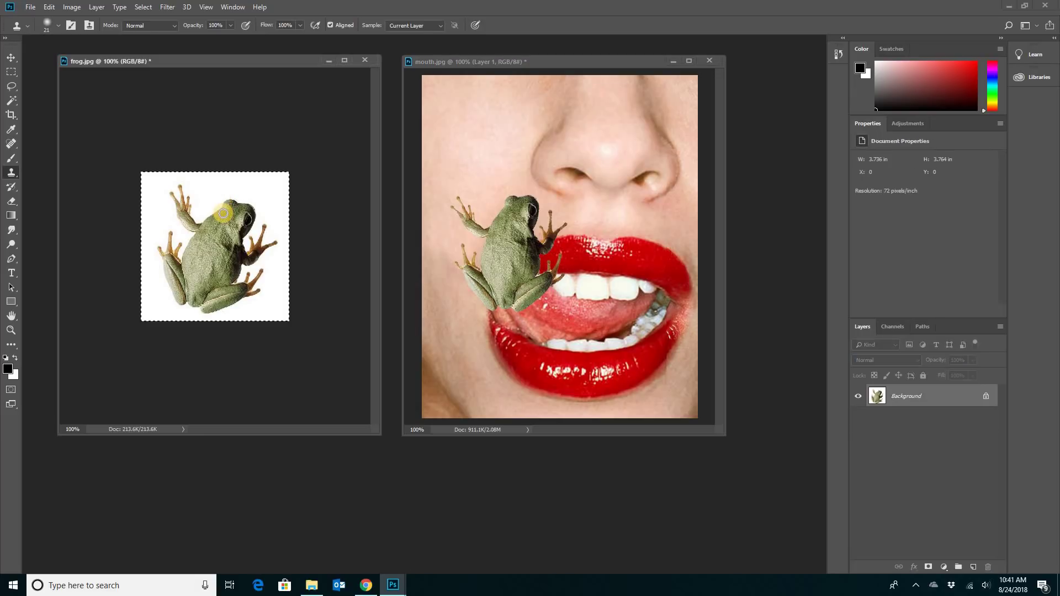
key(ctrl+d)
alt+click(247, 219)
mouse_move(158, 190)
mouse_down()
mouse_move(157, 211)
mouse_move(169, 178)
mouse_move(151, 174)
mouse_move(149, 233)
mouse_move(144, 197)
mouse_move(162, 228)
mouse_up()
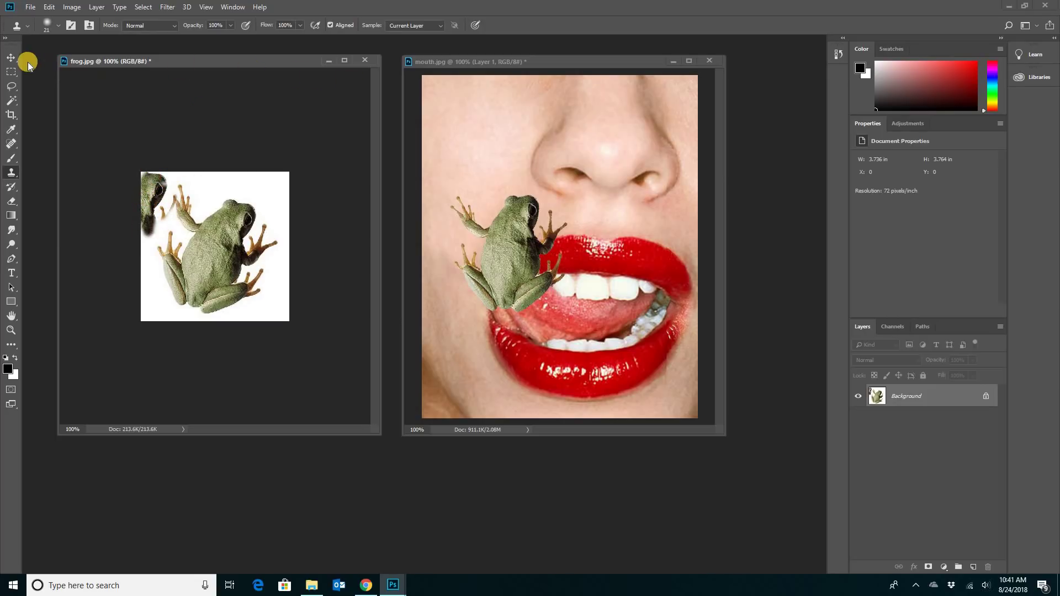
Step: Activate the Move tool, minimize the frog.jpg window, and shift the mouth.jpg window into the freed space
click(11, 57)
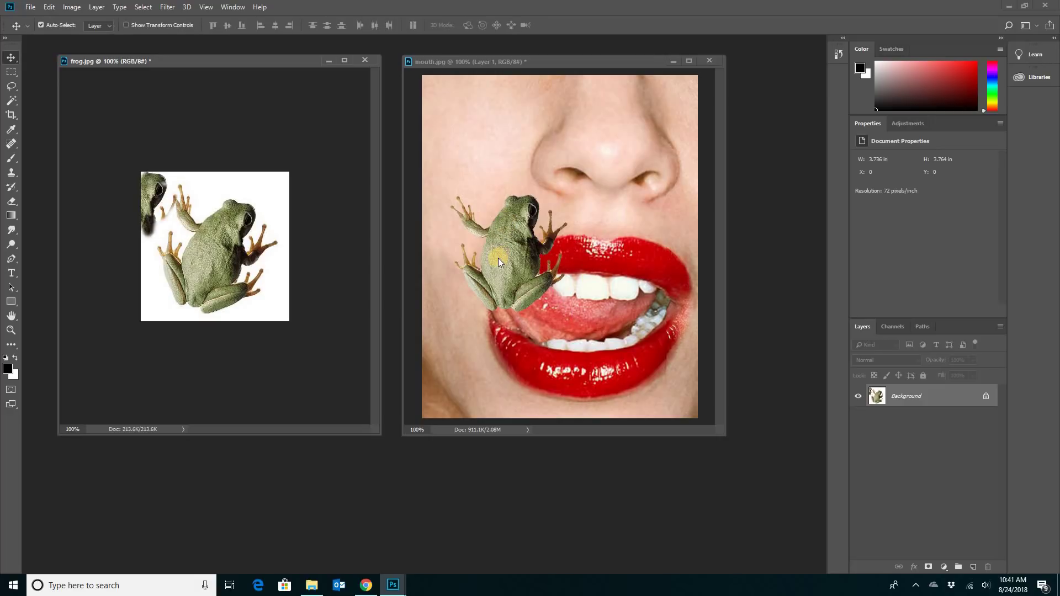
click(327, 59)
drag(515, 63, 308, 64)
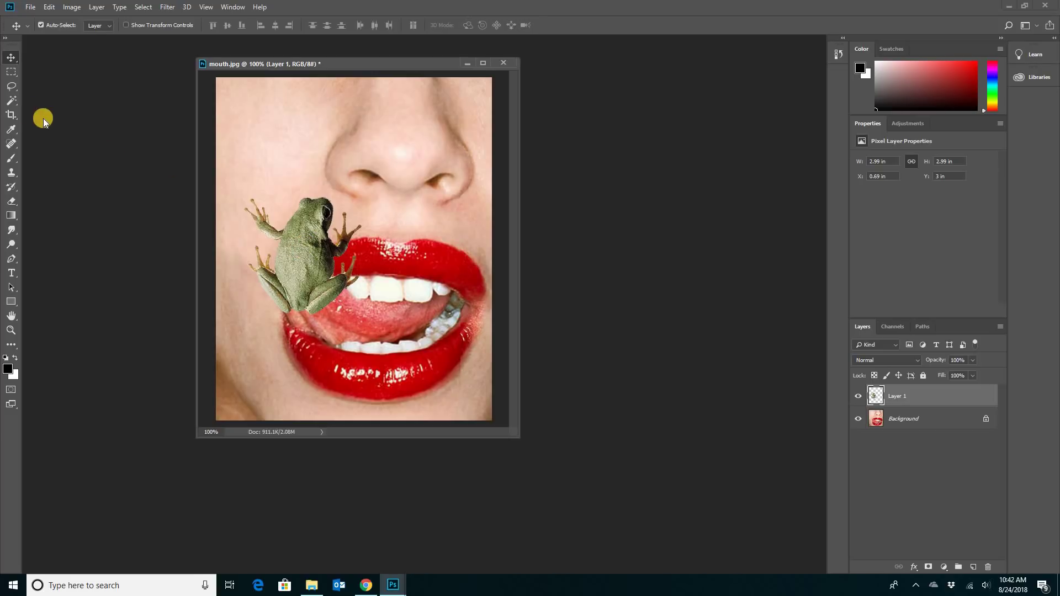
Step: Sample the frog's body with the Magic Wand, then select the whole empty area surrounding the frog on Layer 1
drag(11, 100, 47, 113)
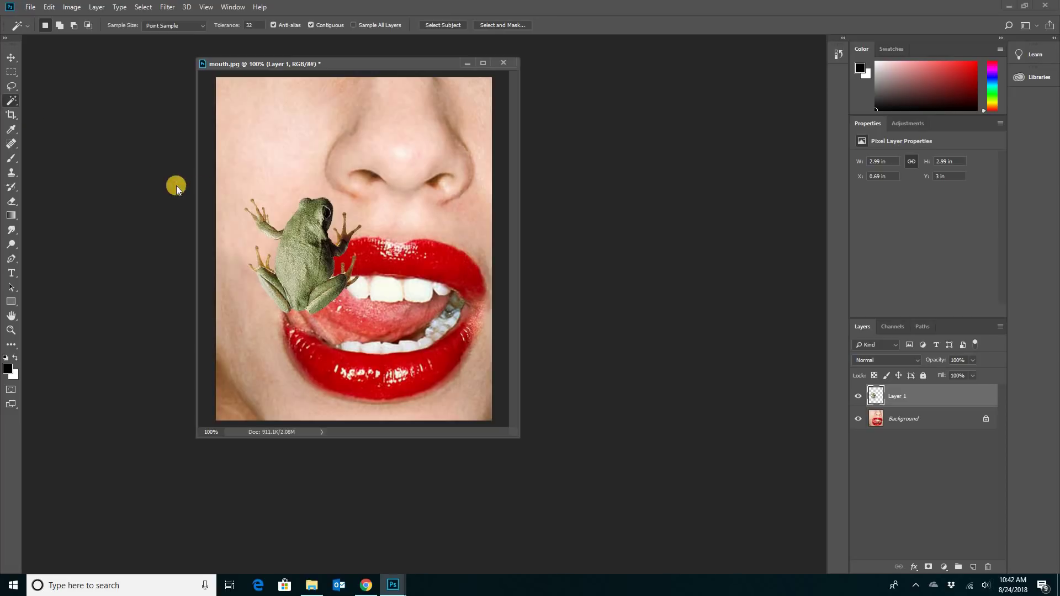
click(304, 250)
click(290, 270)
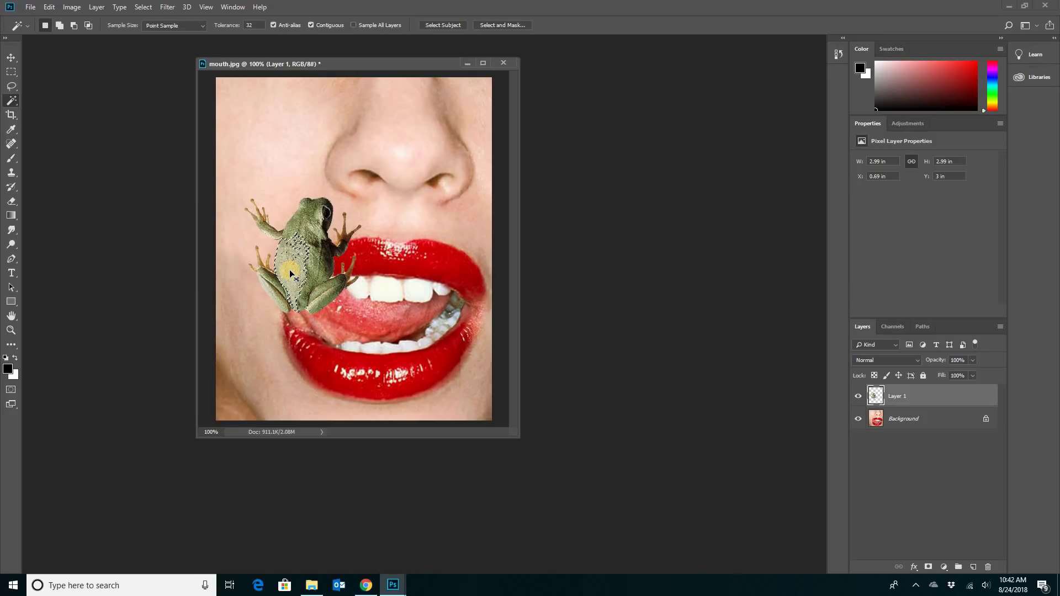
click(293, 269)
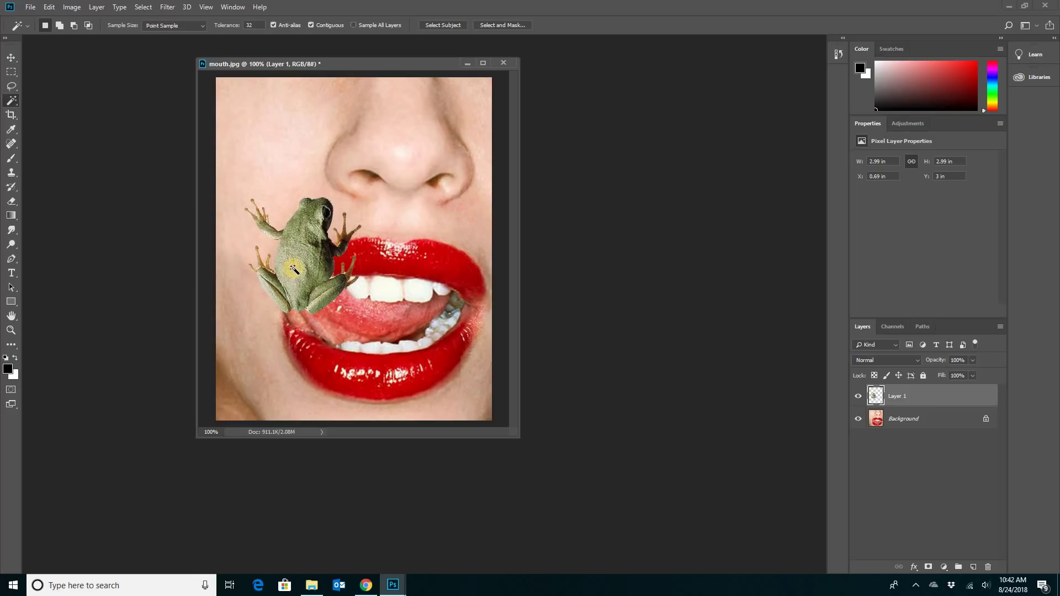
click(283, 164)
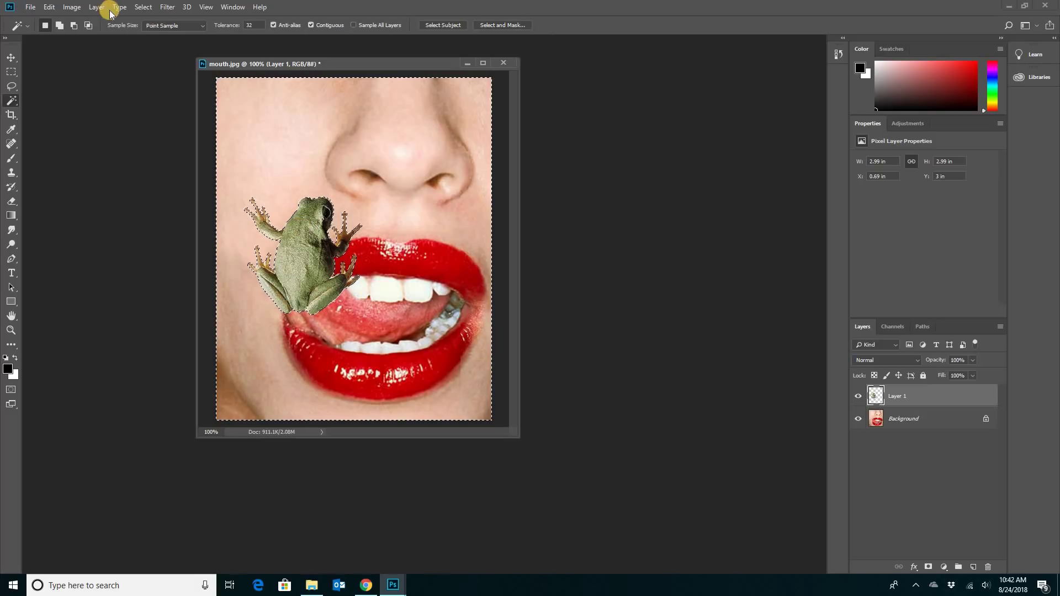
Step: Invert the selection so it covers only the frog, and delete the frog's pixels from Layer 1
click(76, 11)
mouse_move(98, 8)
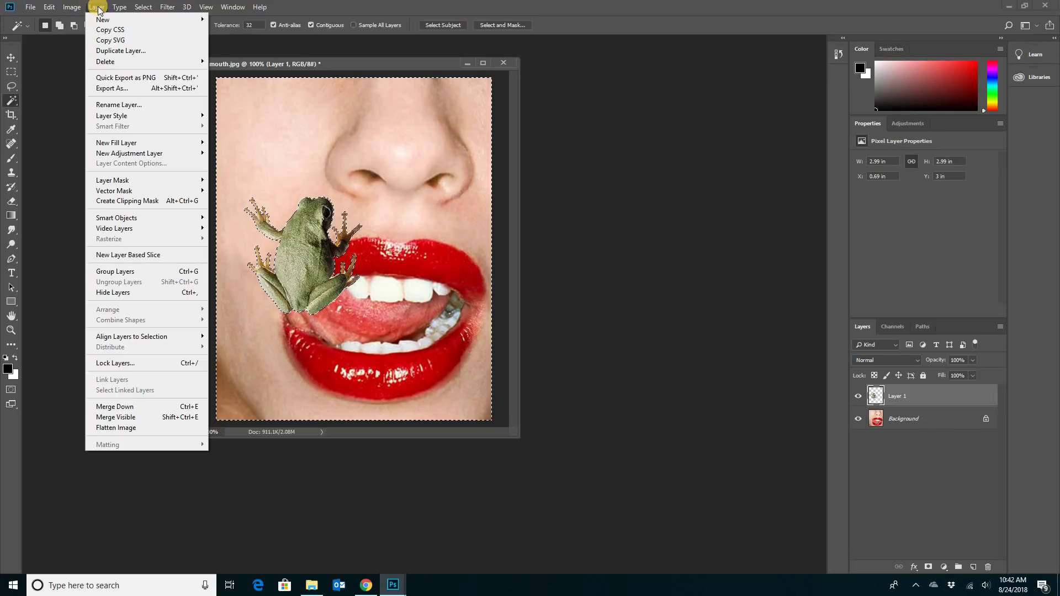
click(118, 7)
click(120, 7)
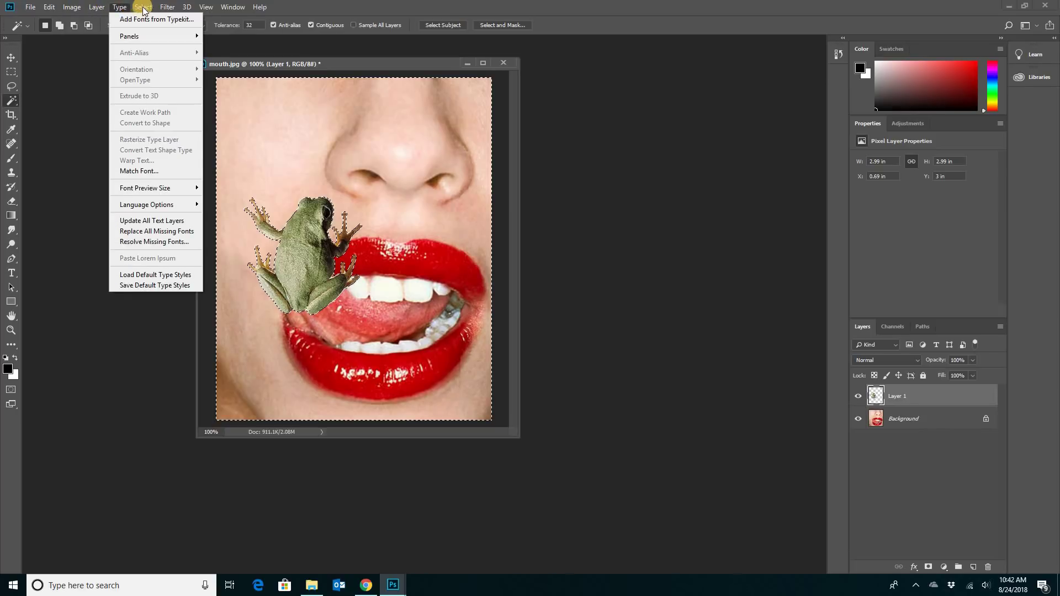
mouse_move(145, 8)
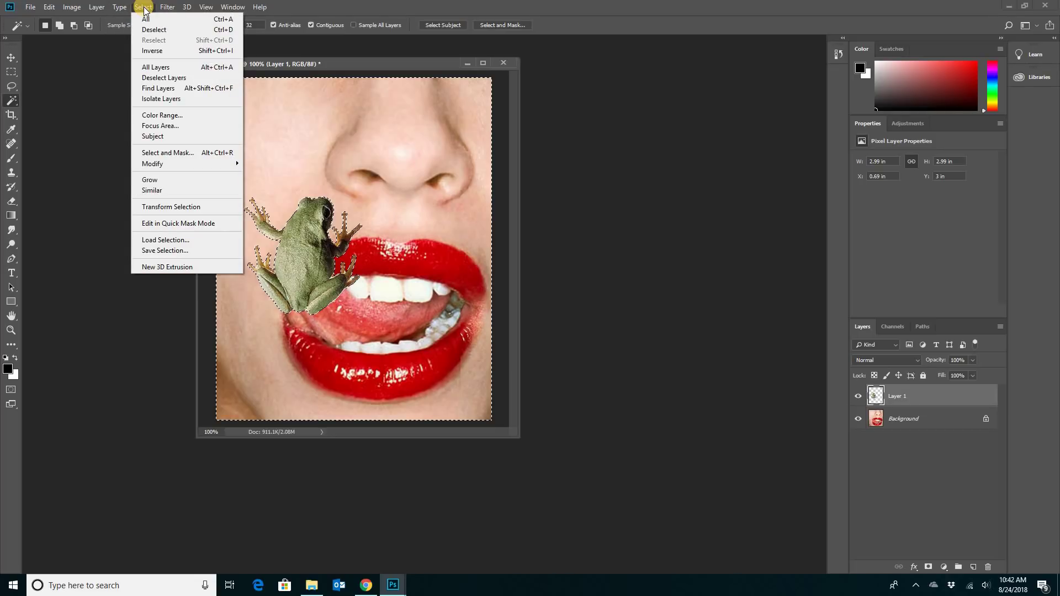
click(164, 55)
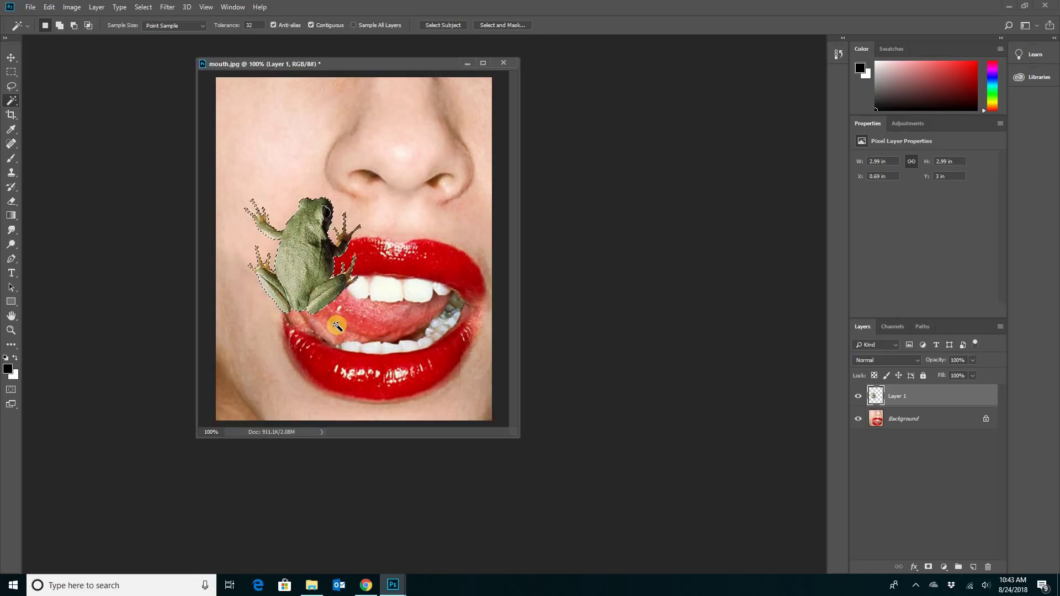
key(Delete)
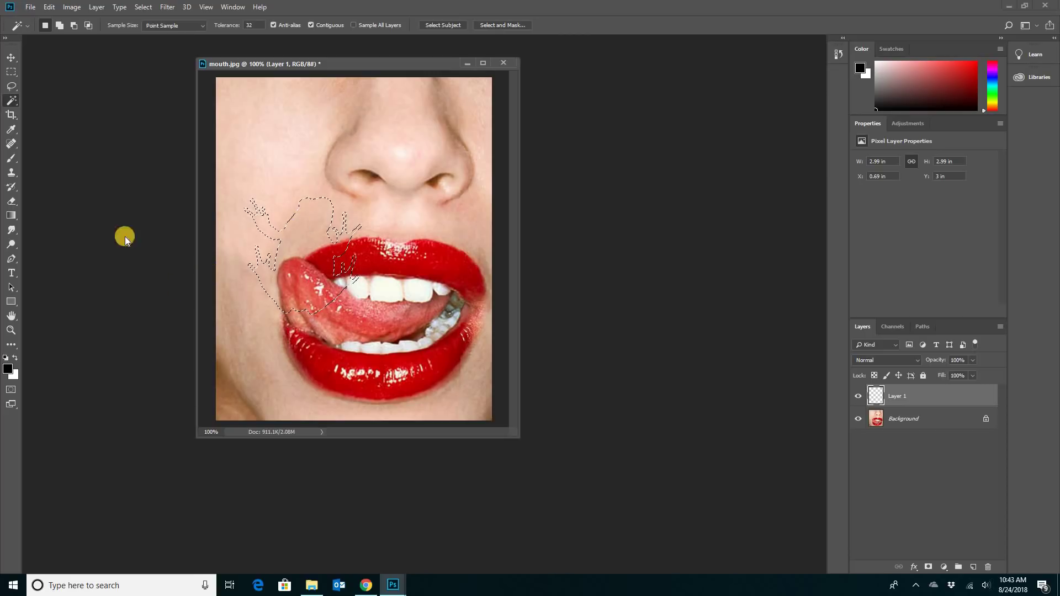
Step: Activate the Clone Stamp and set its brush size to 47 px
click(12, 176)
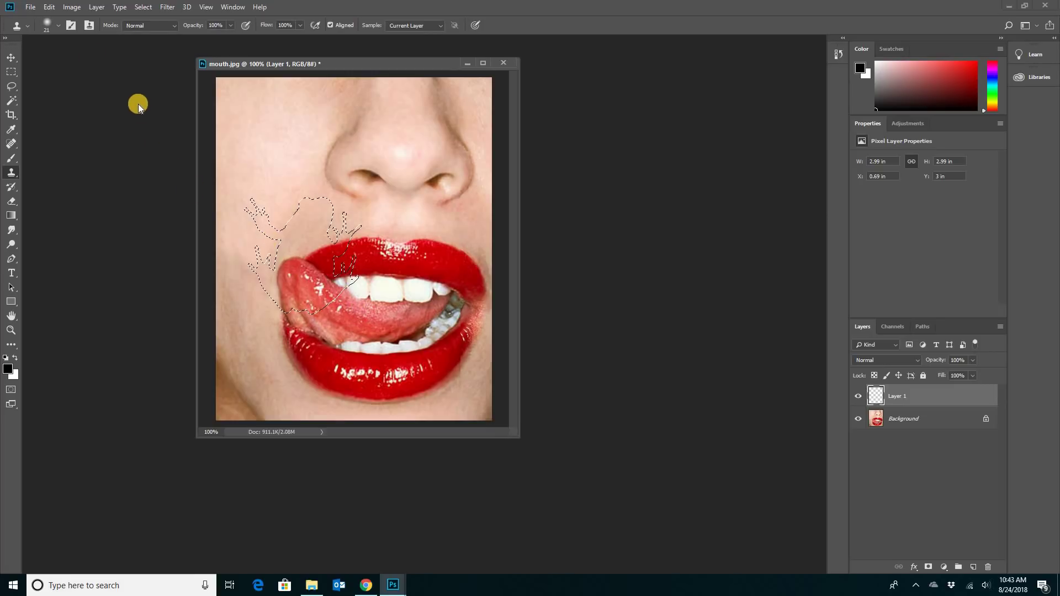
click(57, 26)
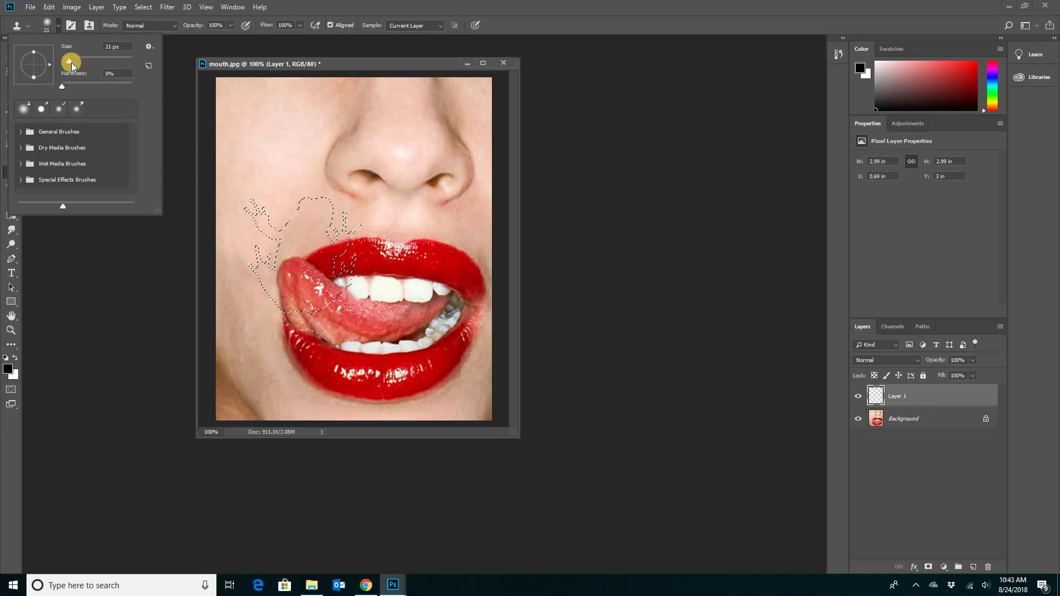
drag(72, 61, 79, 61)
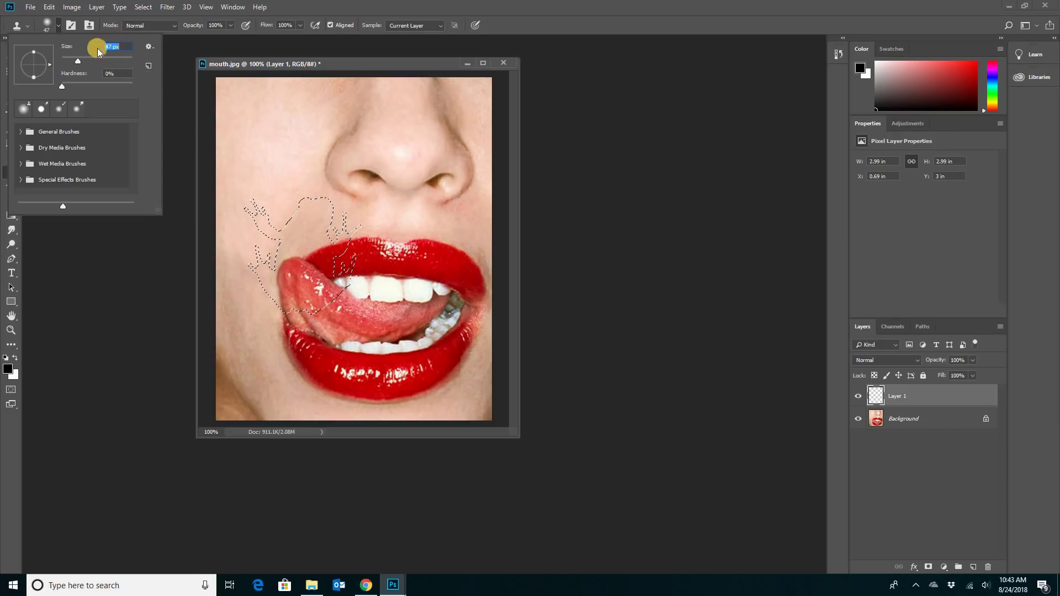
click(276, 65)
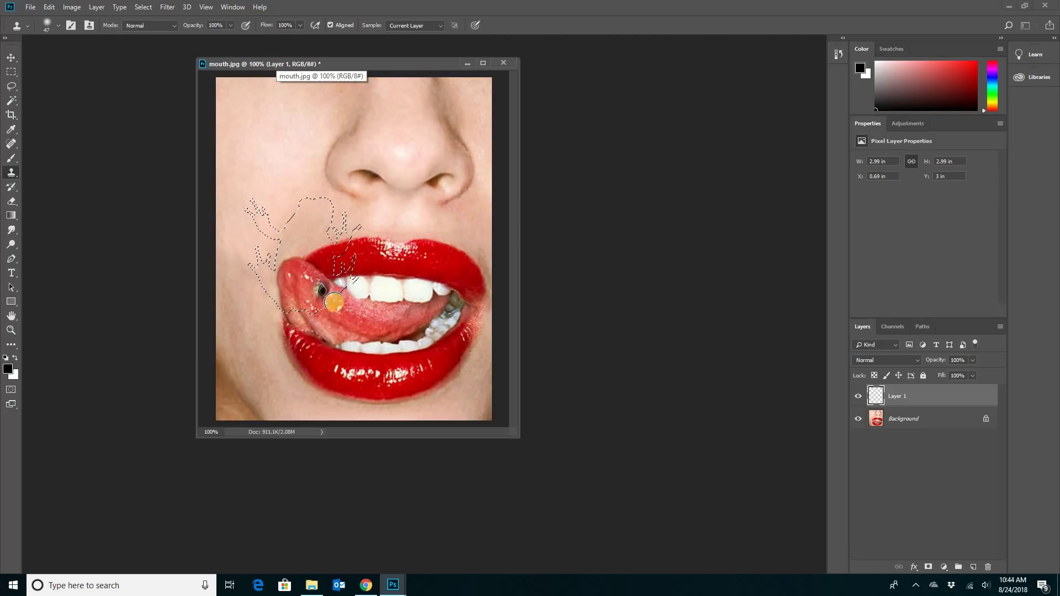
Step: Sample the tongue on the Background layer and clone it into the frog selection's head and front legs on Layer 1
click(911, 421)
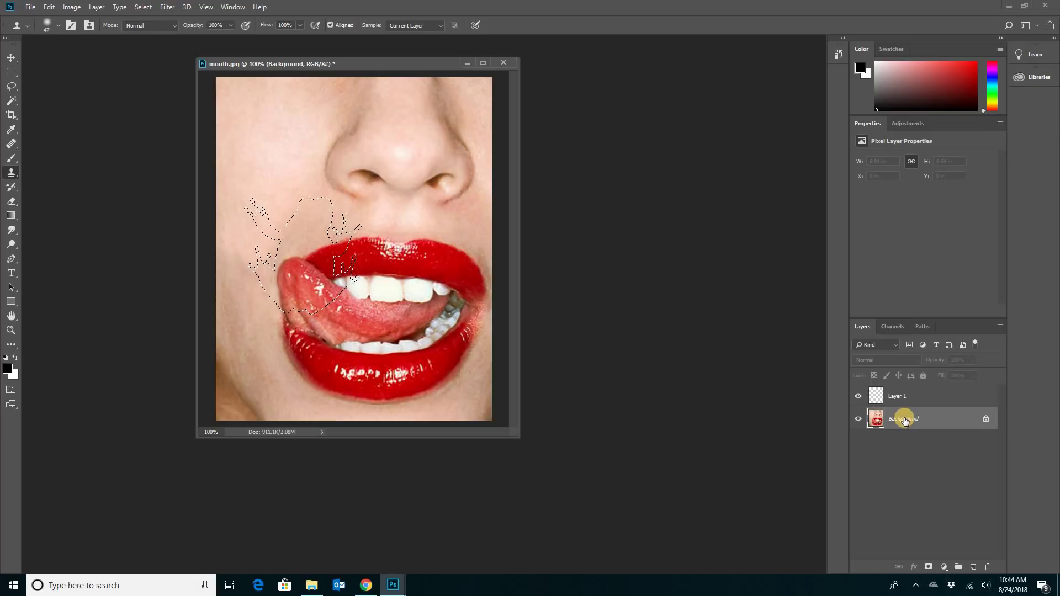
alt+click(372, 324)
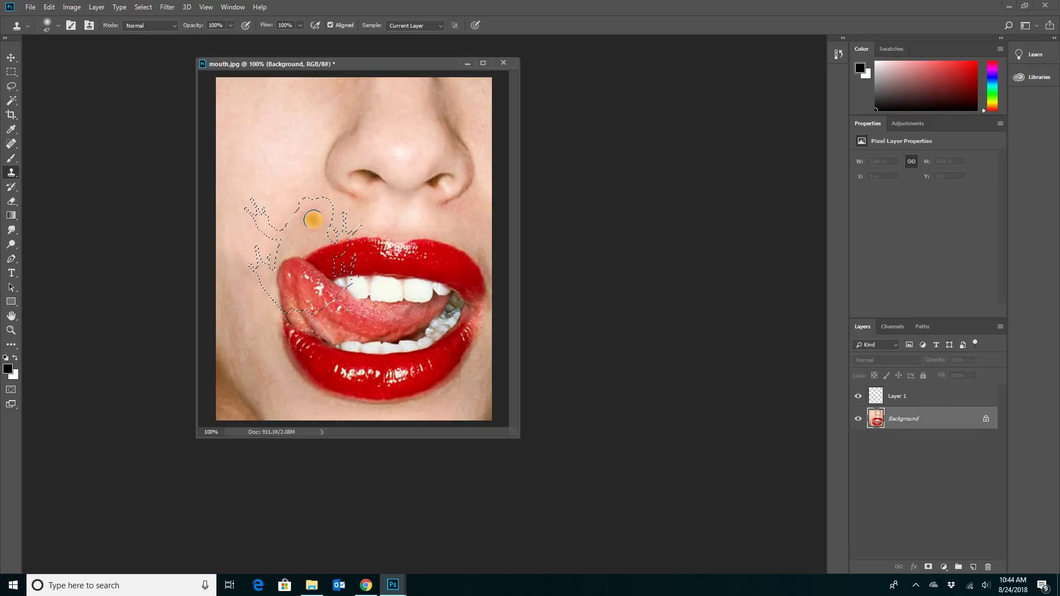
click(904, 396)
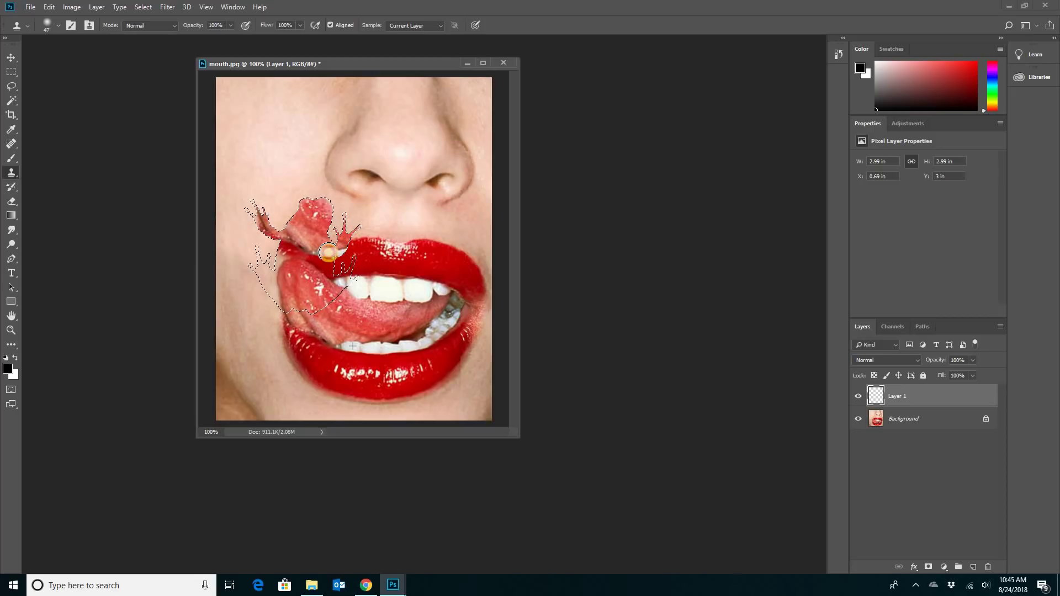
Step: Resample the tongue texture from the Background and clone it over the frog's body and hind leg beside the teeth on Layer 1
click(917, 422)
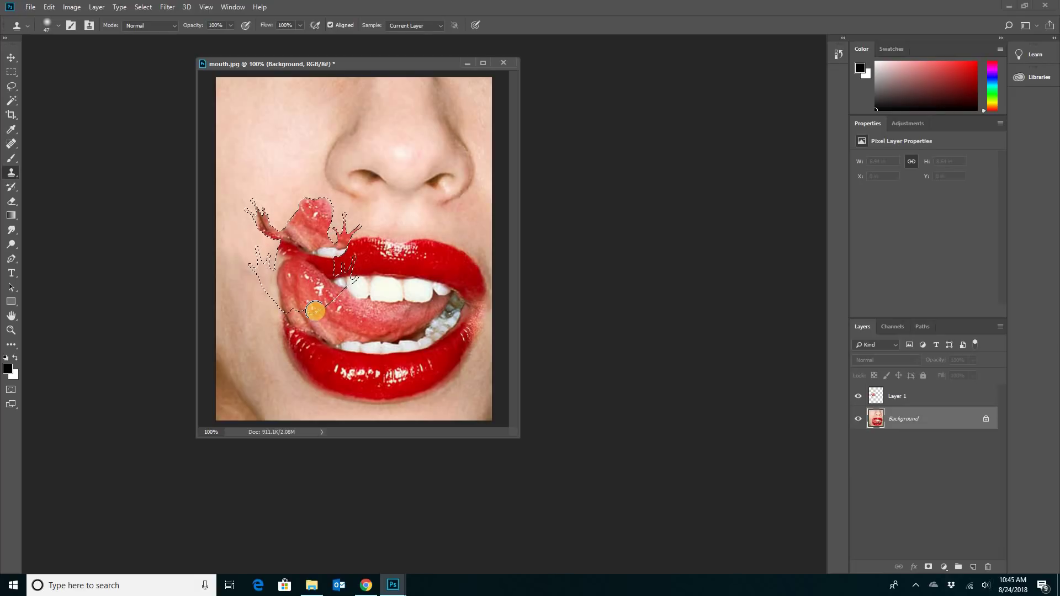
click(908, 396)
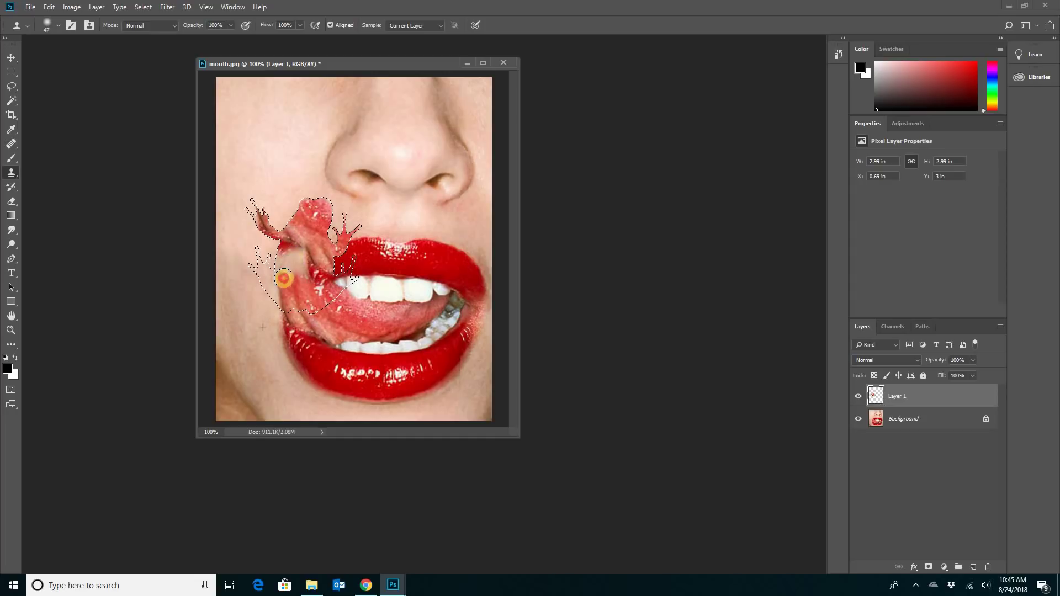
click(905, 418)
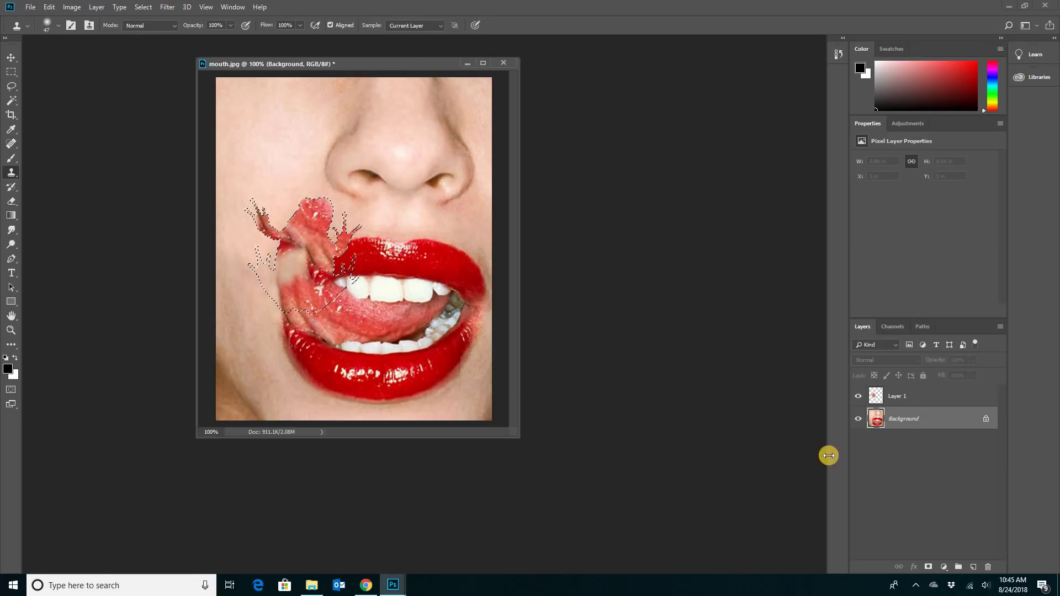
mouse_move(902, 396)
mouse_down()
mouse_move(880, 420)
mouse_move(902, 397)
mouse_up()
click(903, 398)
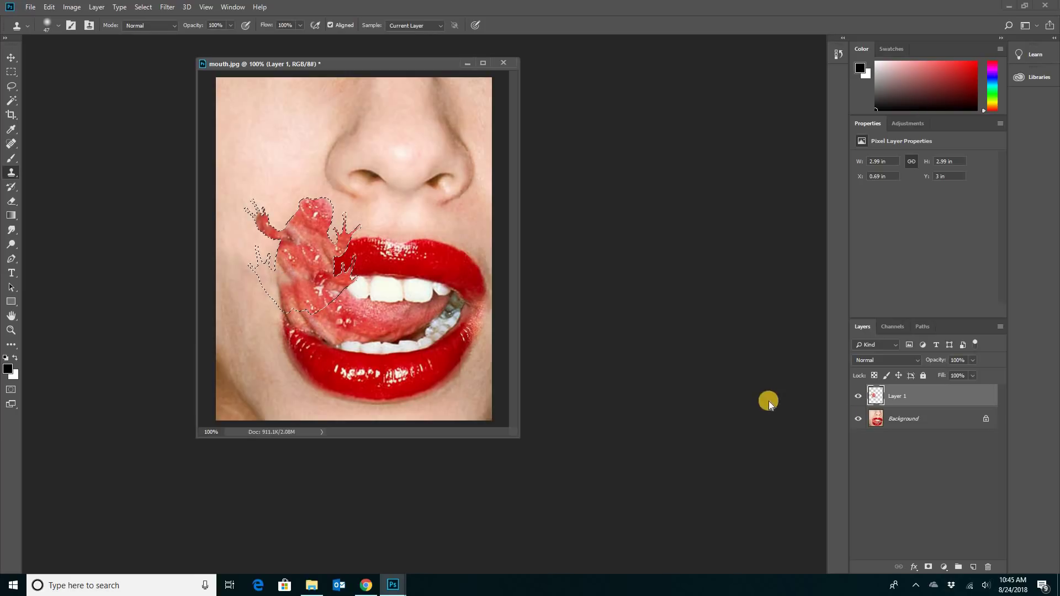
Step: Resample the tongue from the Background to fill in the frog's remaining limb areas on Layer 1, and clear the selection
click(908, 418)
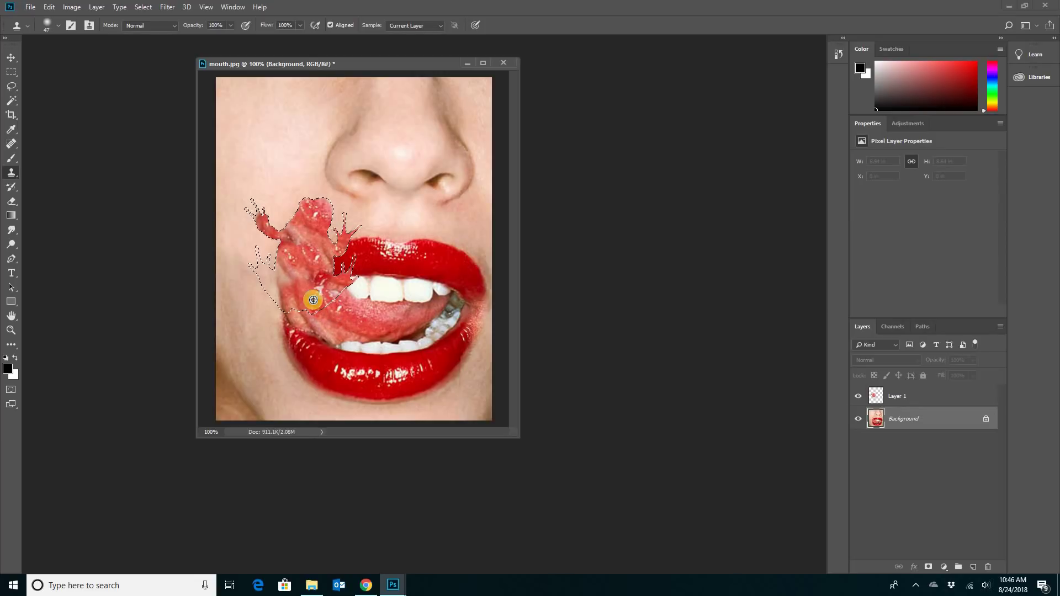
click(895, 395)
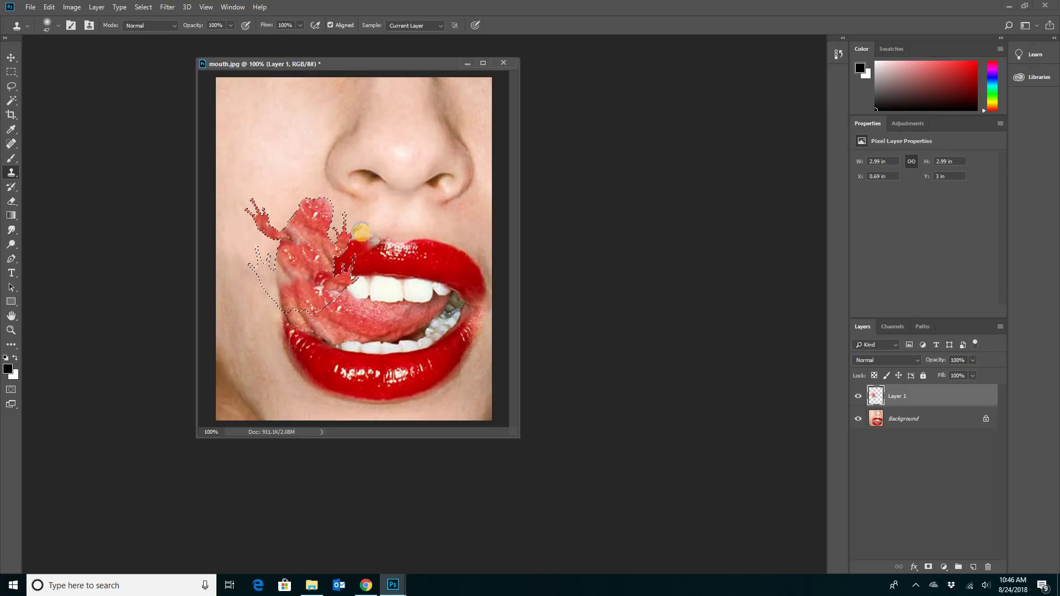
click(882, 417)
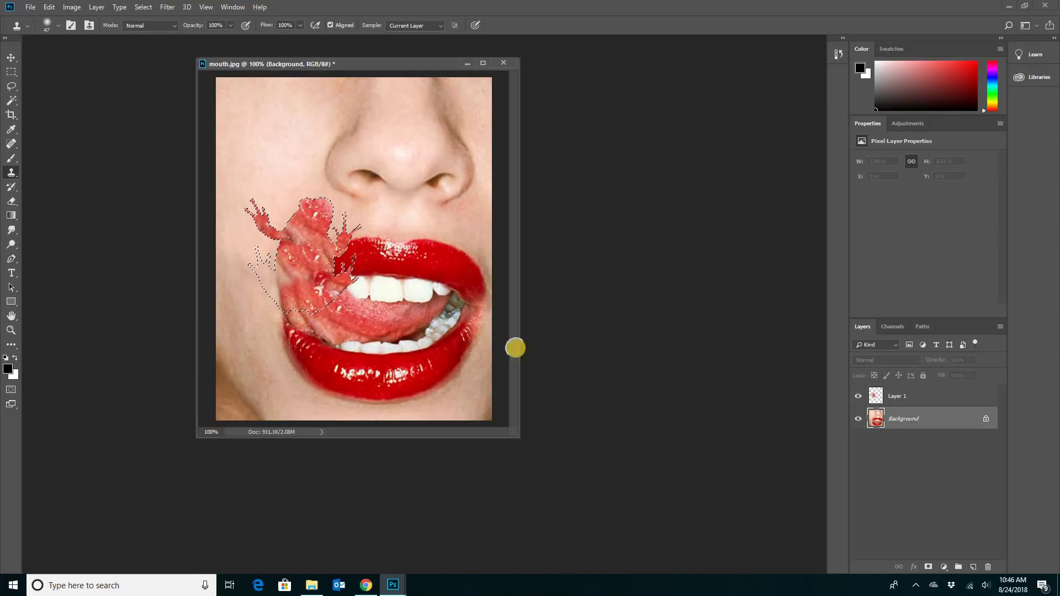
click(913, 396)
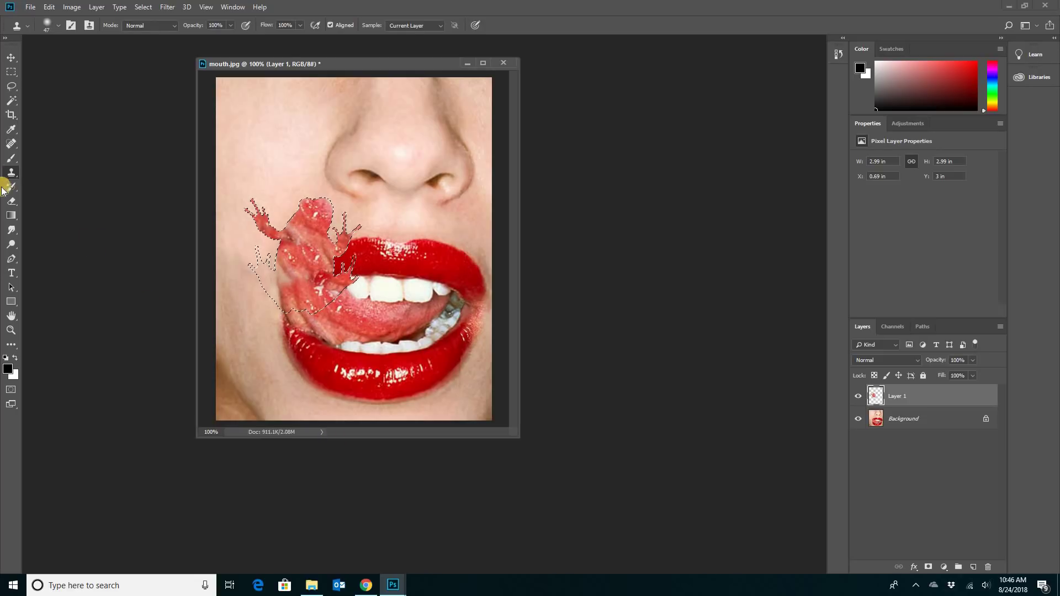
click(7, 58)
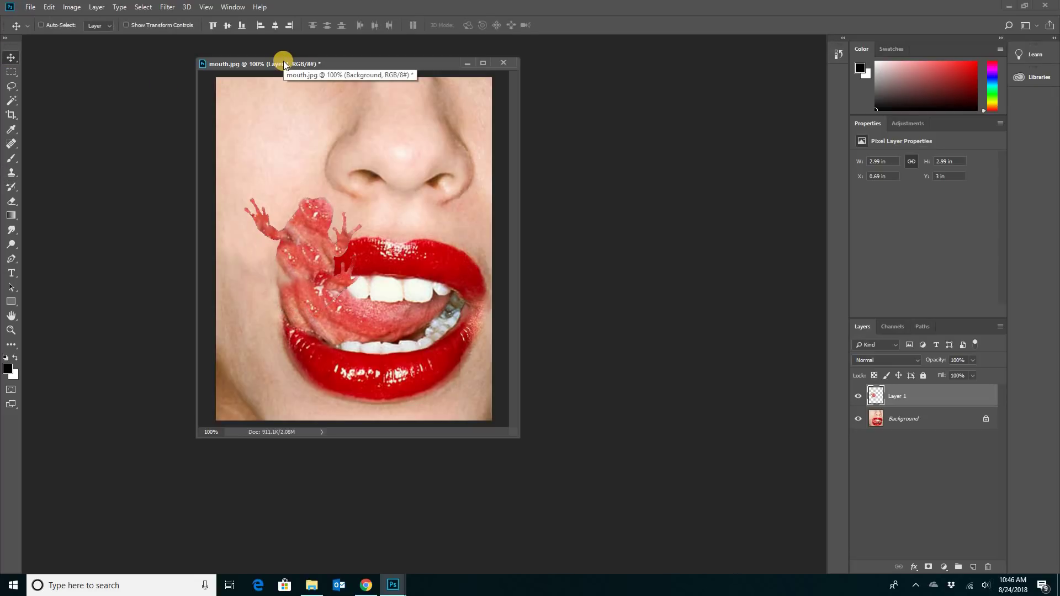
key(ctrl+d)
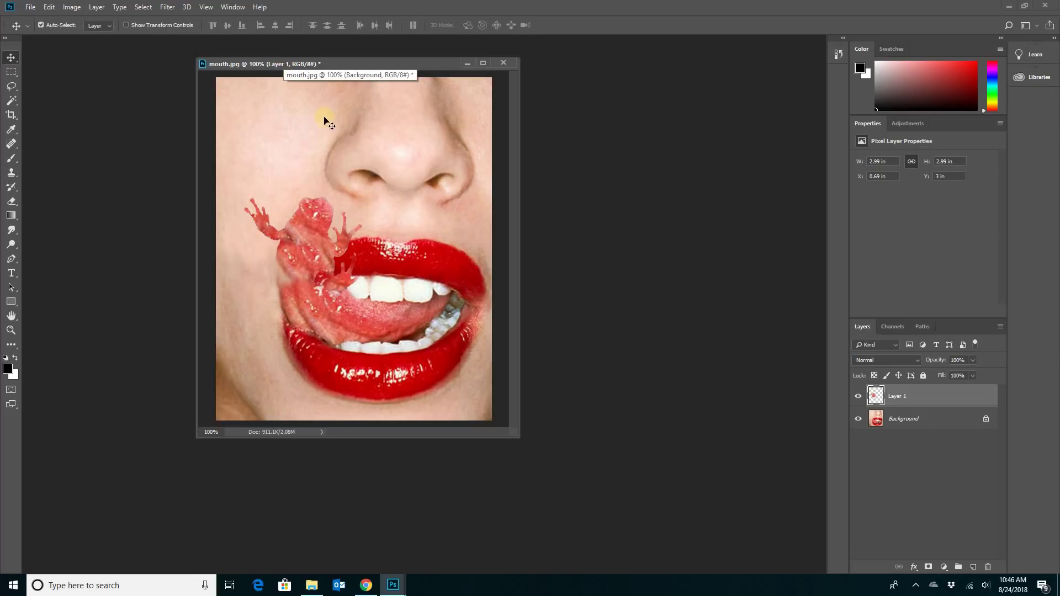
Step: Hide and show the Background and Layer 1 in turn to inspect the cloned frog against the original tongue
click(857, 420)
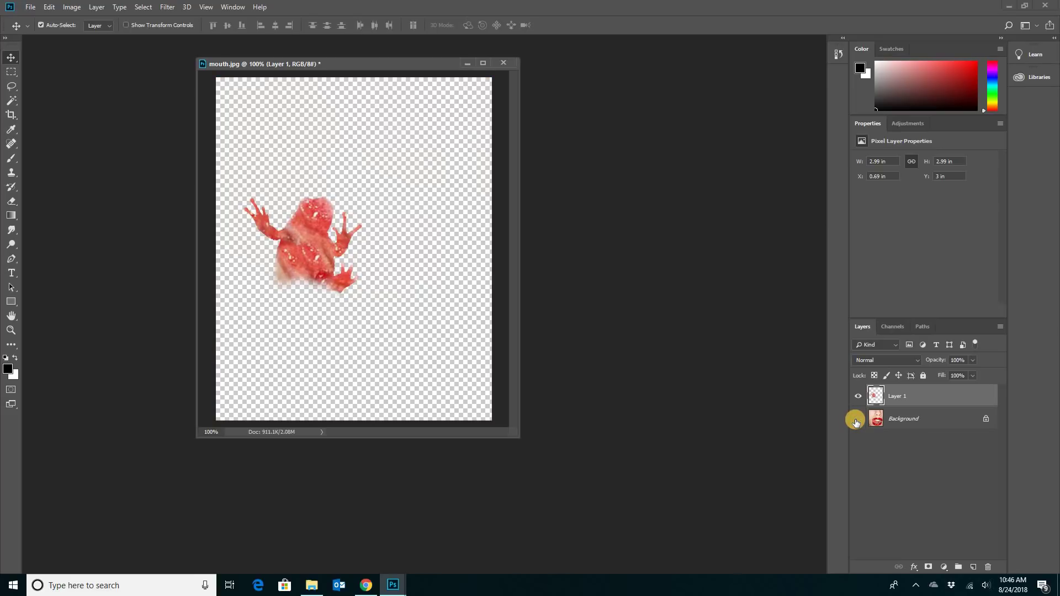
click(855, 421)
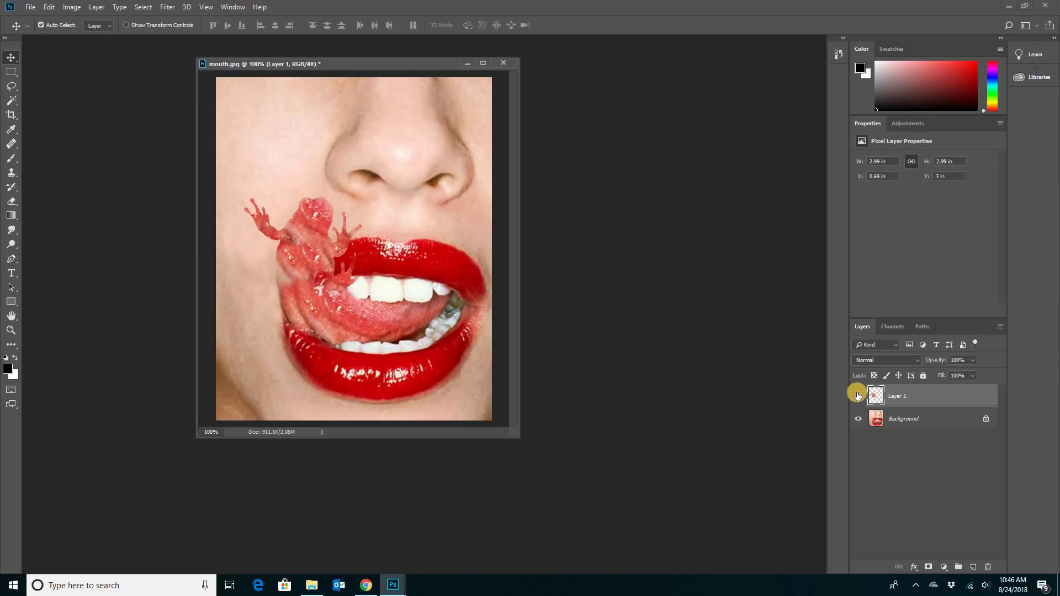
click(858, 397)
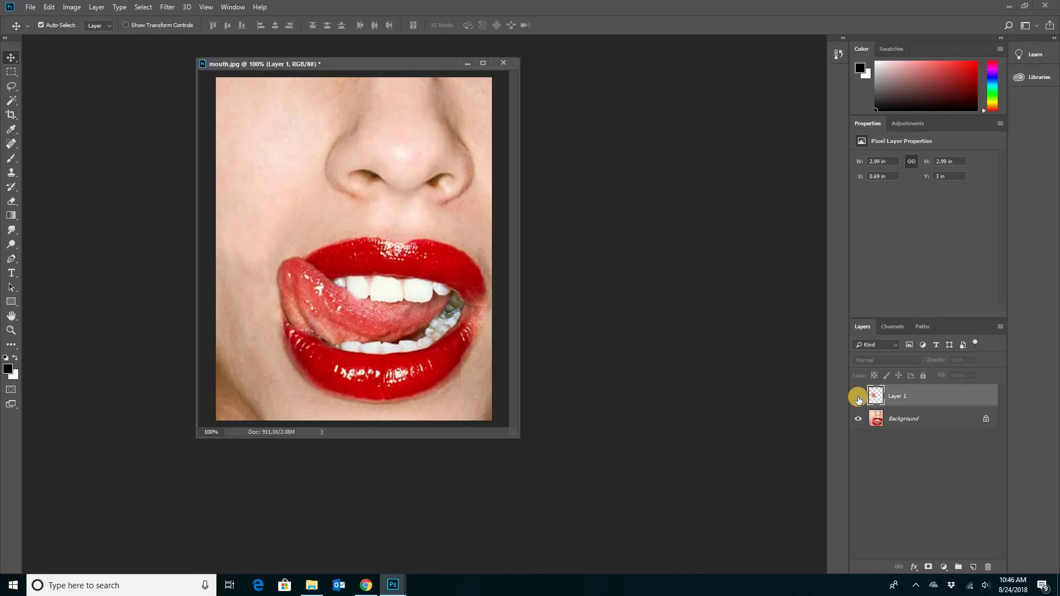
click(858, 397)
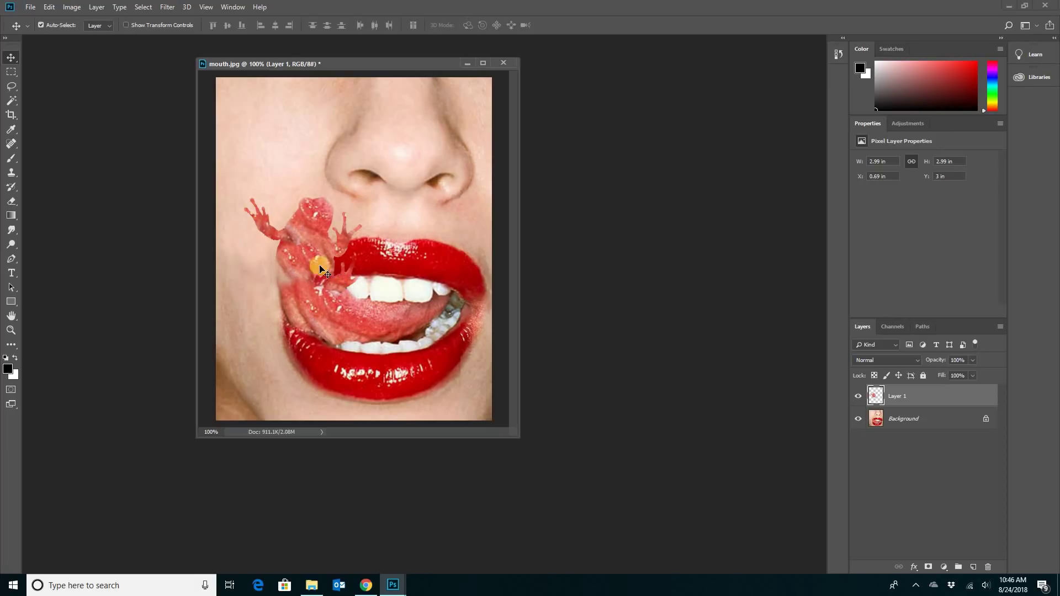
Step: Erase the frog's hind foot where it overlaps the teeth and upper lip on Layer 1 with the Eraser
click(12, 201)
drag(13, 203, 39, 202)
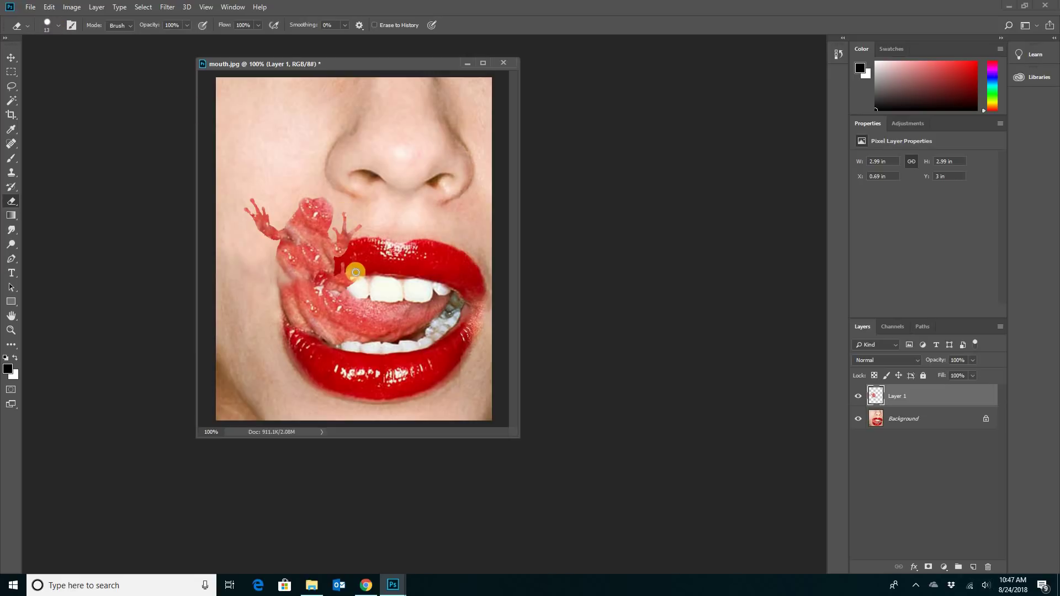
click(48, 27)
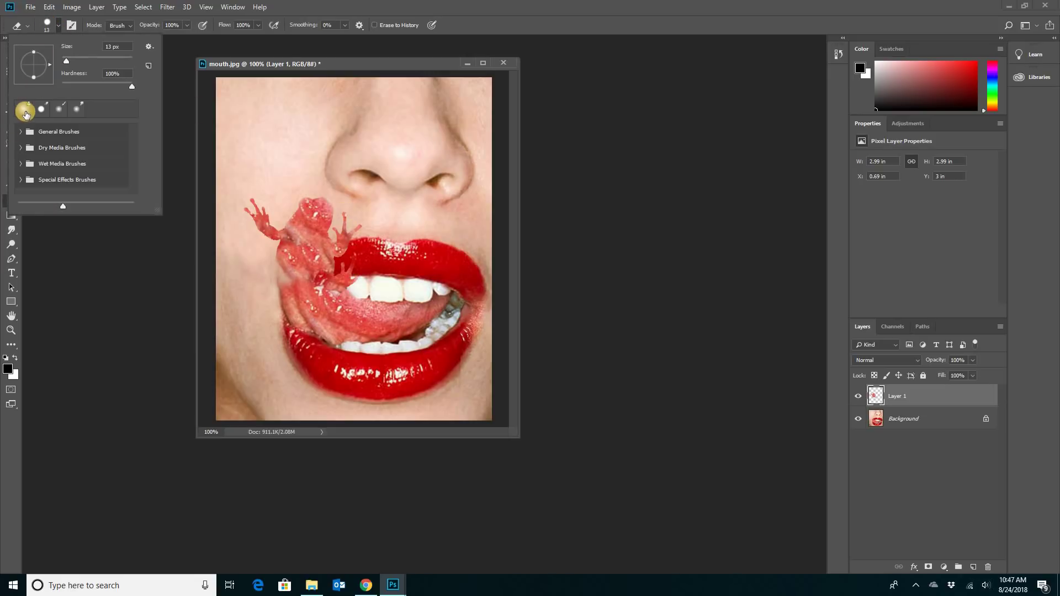
click(48, 23)
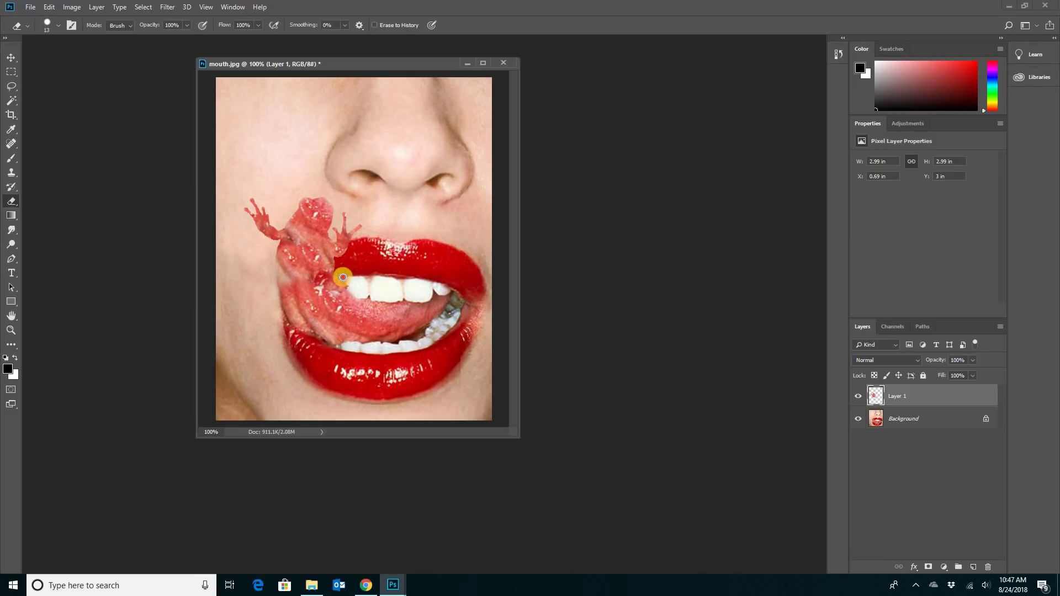
mouse_move(337, 269)
mouse_down()
mouse_move(362, 297)
mouse_move(339, 273)
mouse_up()
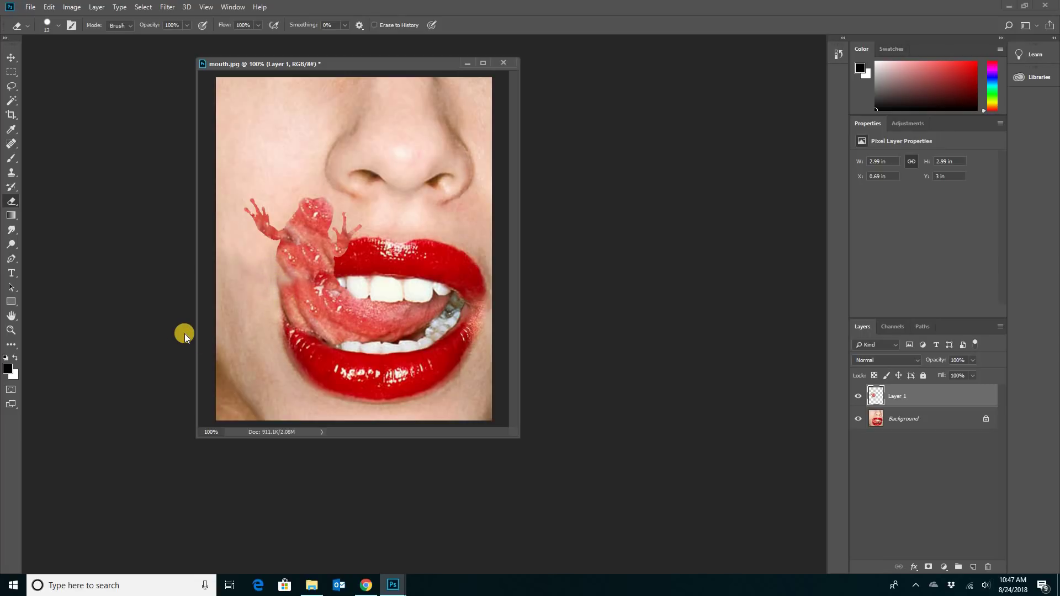
Step: Add a Drop Shadow layer style to the frog on Layer 1 and set the shadow's distance to 16 px
click(11, 58)
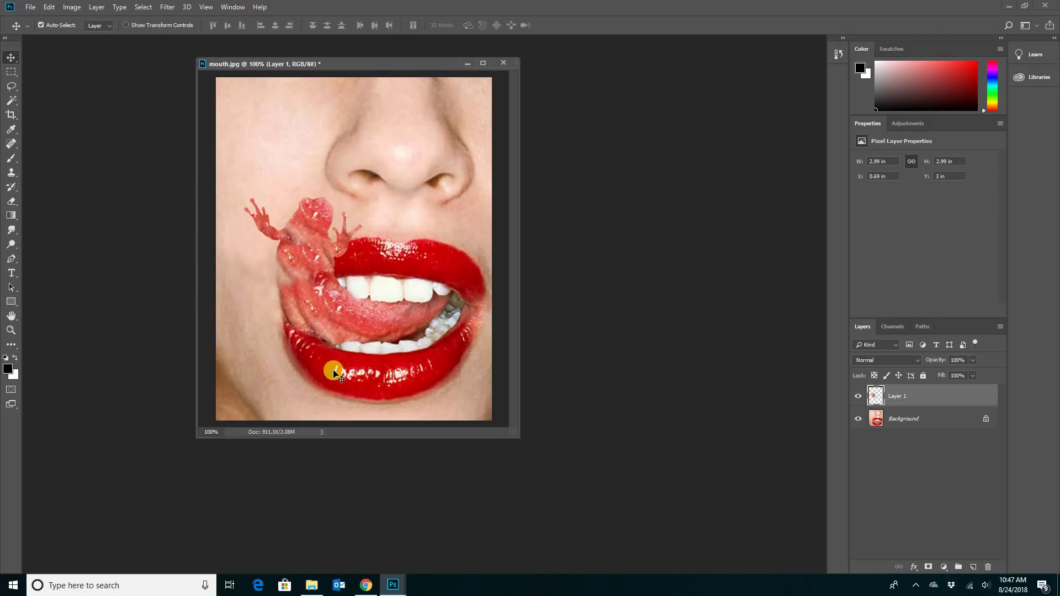
click(303, 211)
click(305, 208)
click(318, 224)
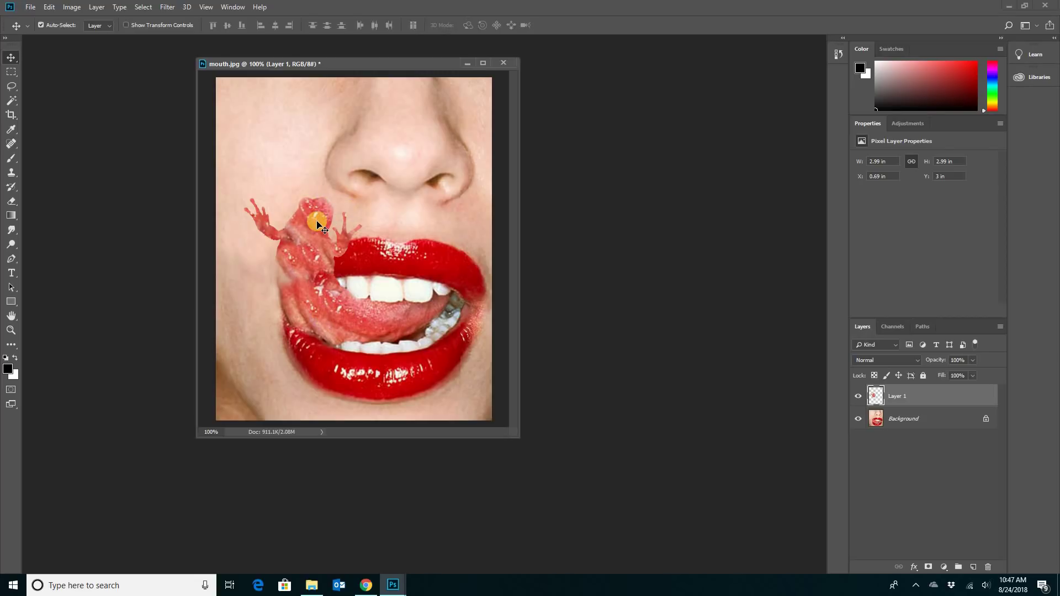
click(334, 207)
click(96, 7)
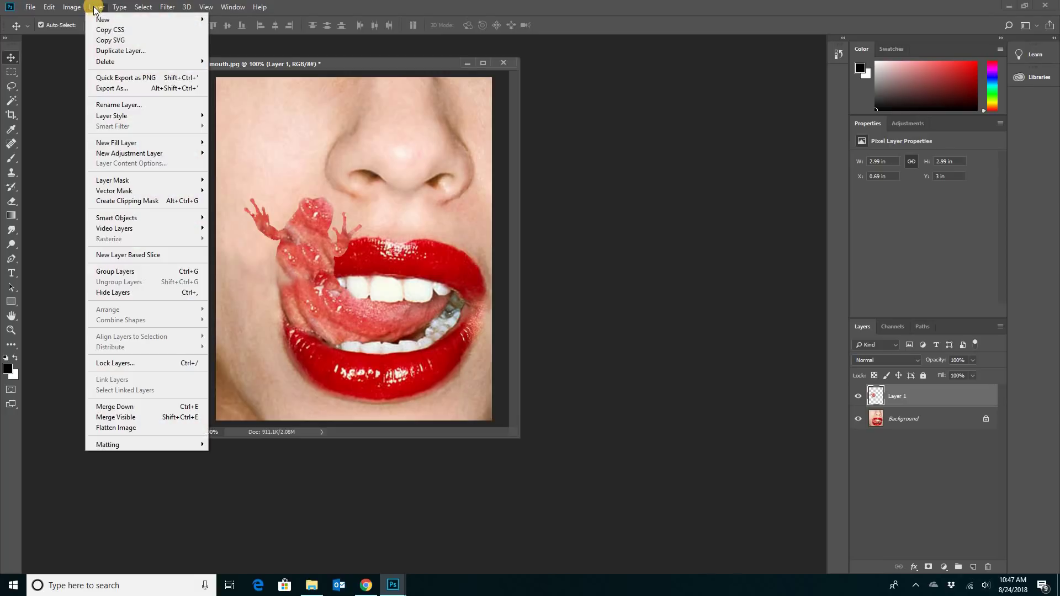
mouse_move(116, 116)
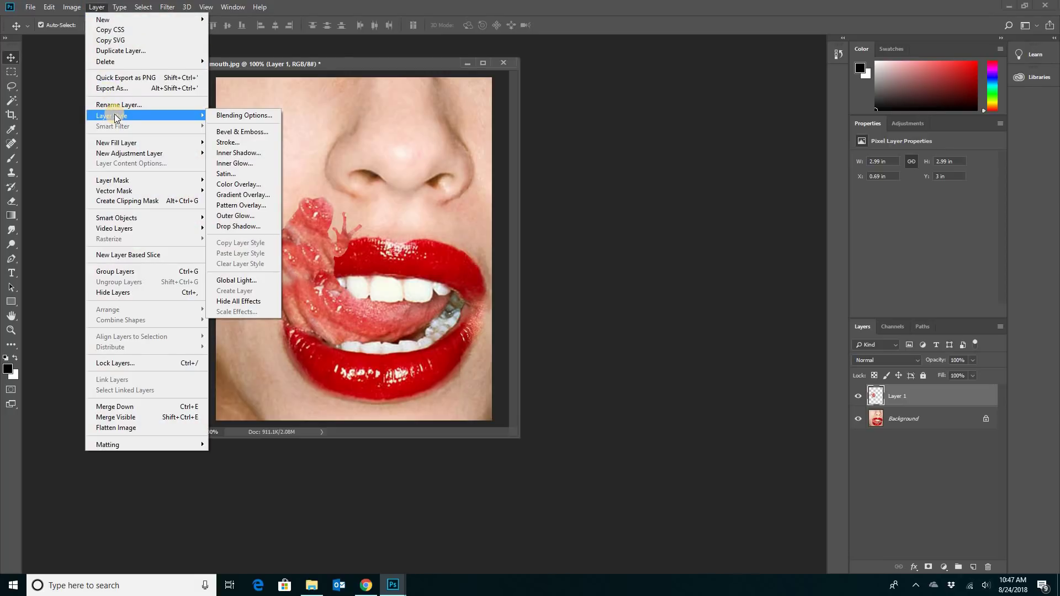
click(243, 226)
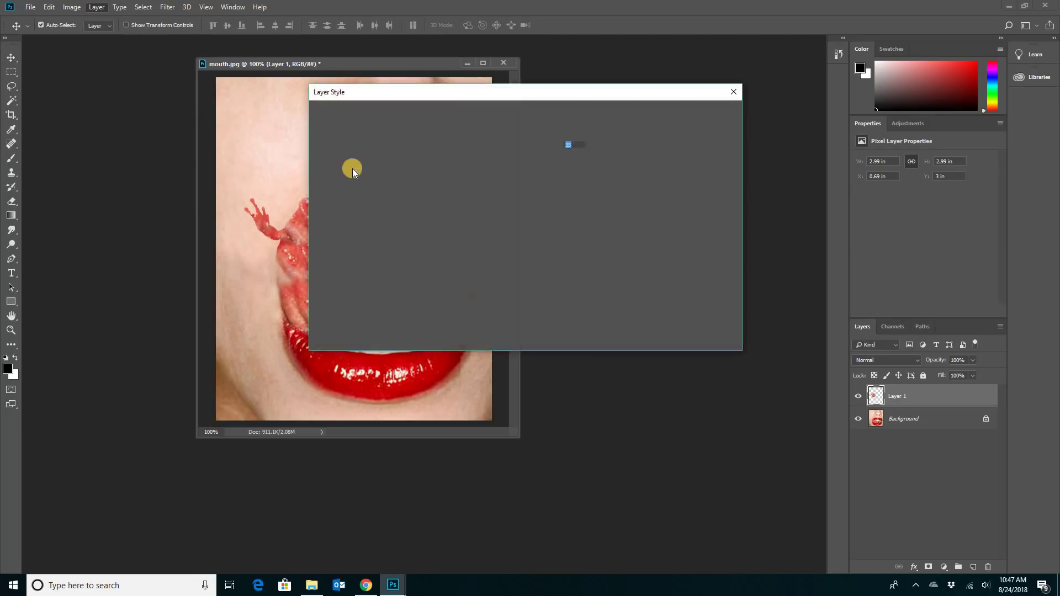
drag(359, 91, 529, 106)
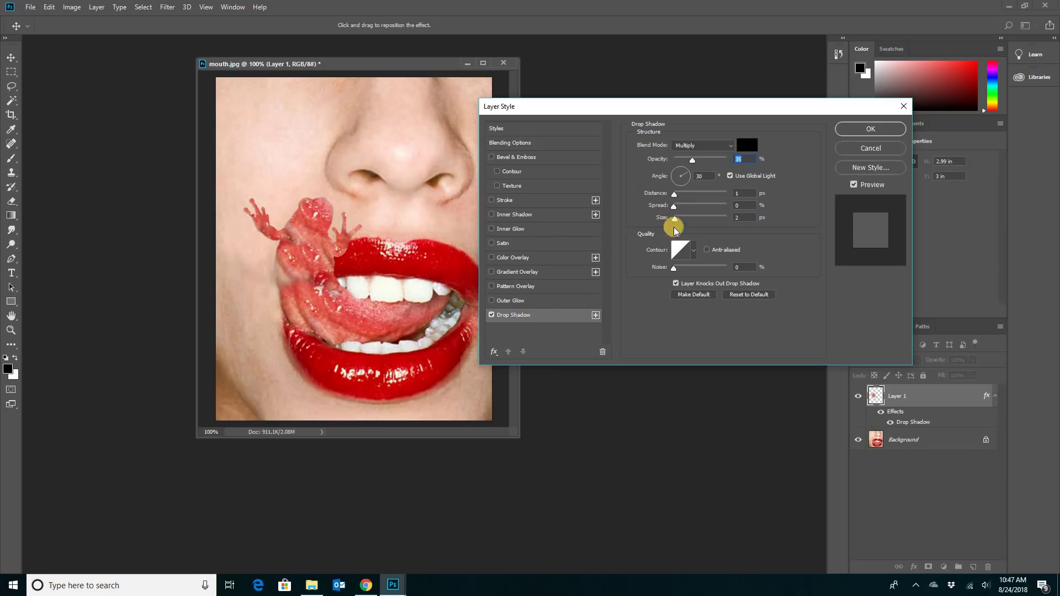
drag(699, 108, 722, 107)
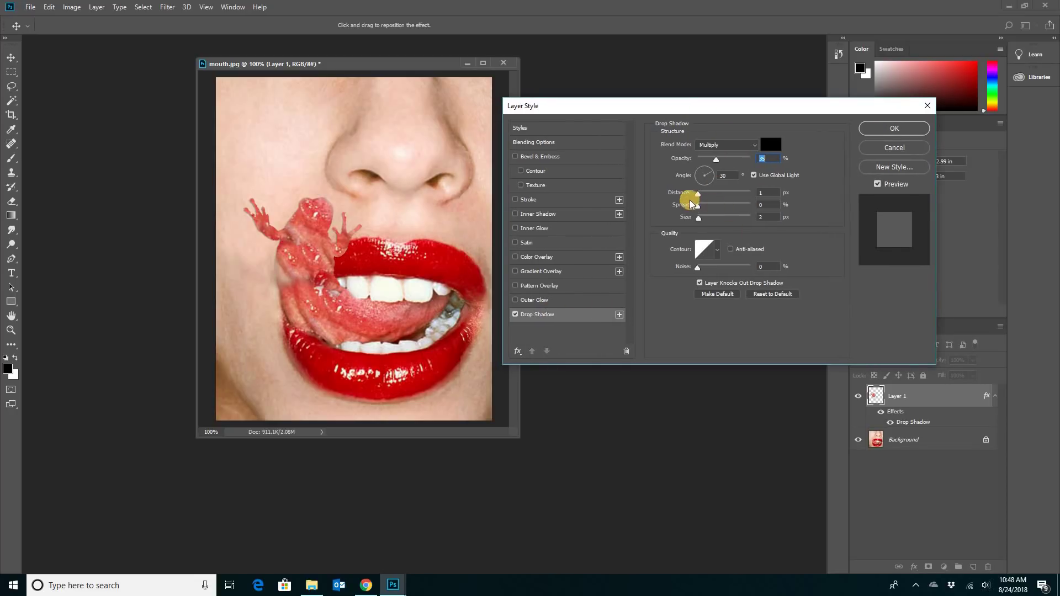
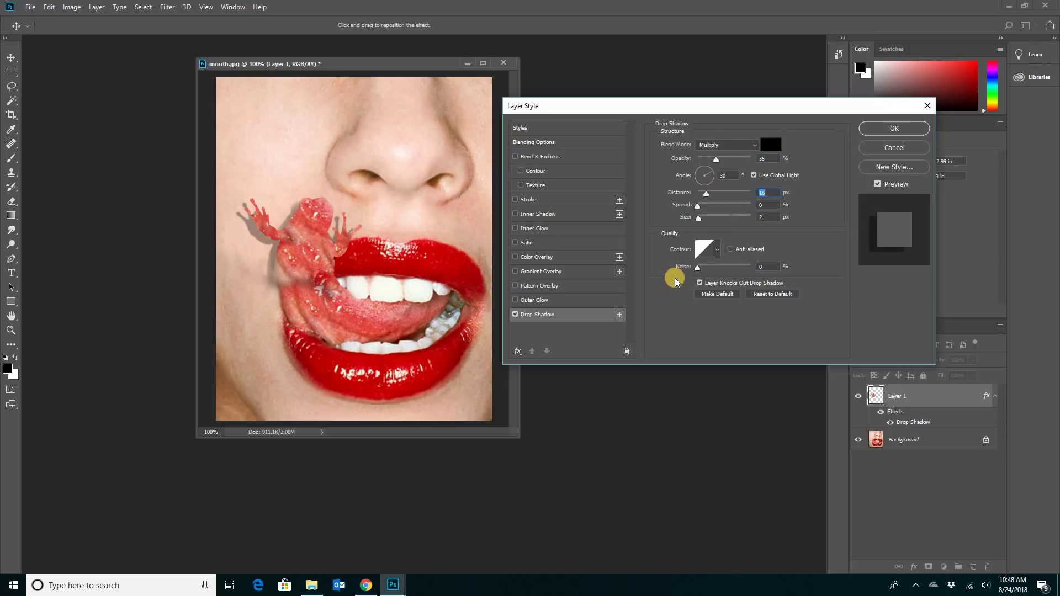
Step: Try softer and harder edges for the frog's drop shadow, and settle on a size of 8 px
mouse_move(697, 206)
mouse_down()
mouse_move(730, 208)
mouse_move(695, 209)
mouse_move(725, 220)
mouse_move(706, 221)
mouse_up()
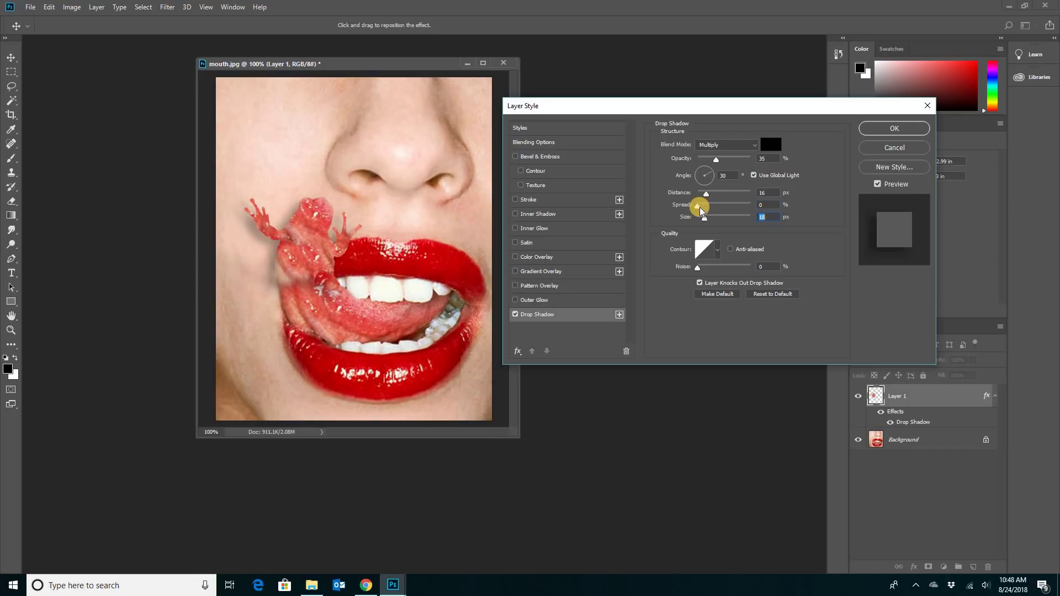
drag(712, 221, 675, 220)
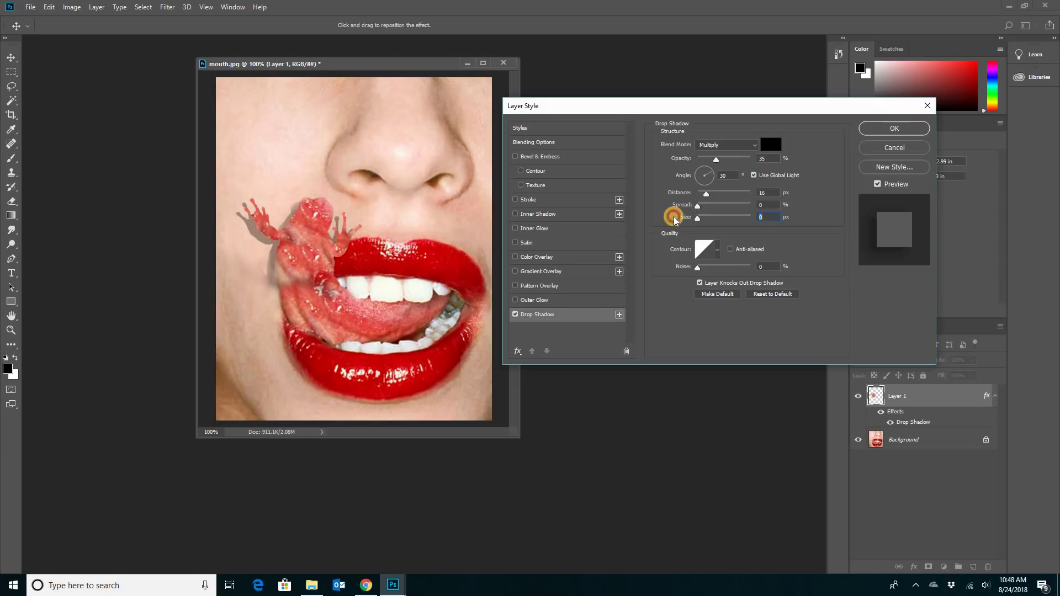
click(710, 220)
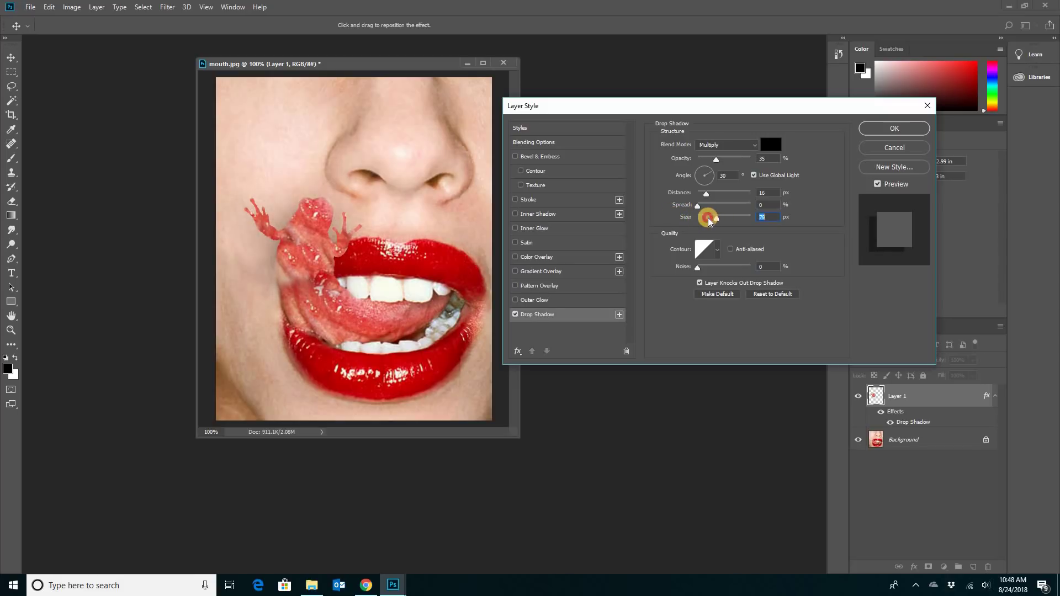
drag(700, 222, 698, 222)
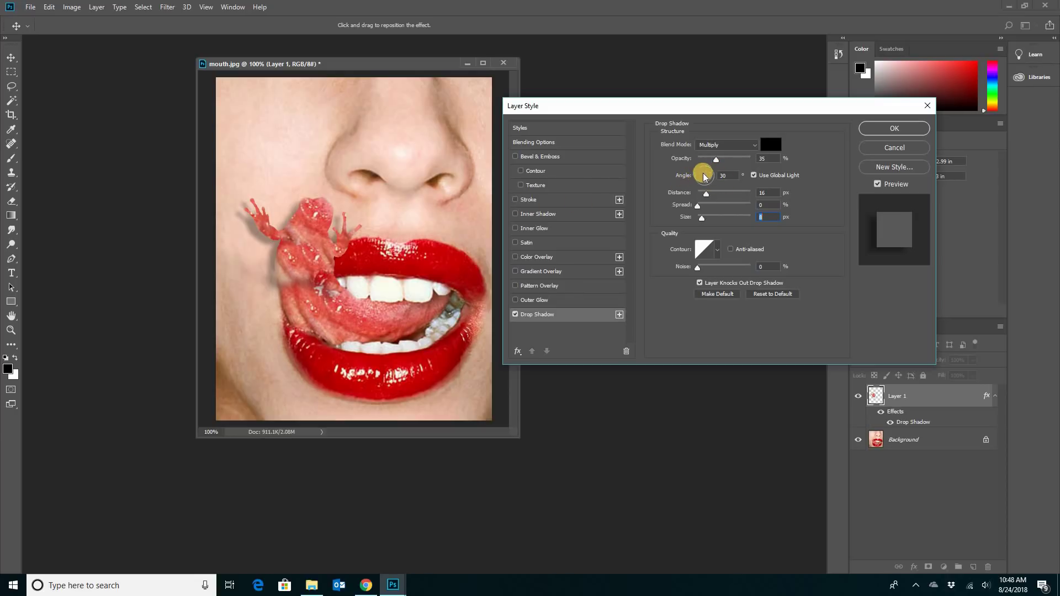
Step: Set the drop shadow's angle to -49° and its opacity to about 36%, and apply the layer style
drag(714, 177, 697, 188)
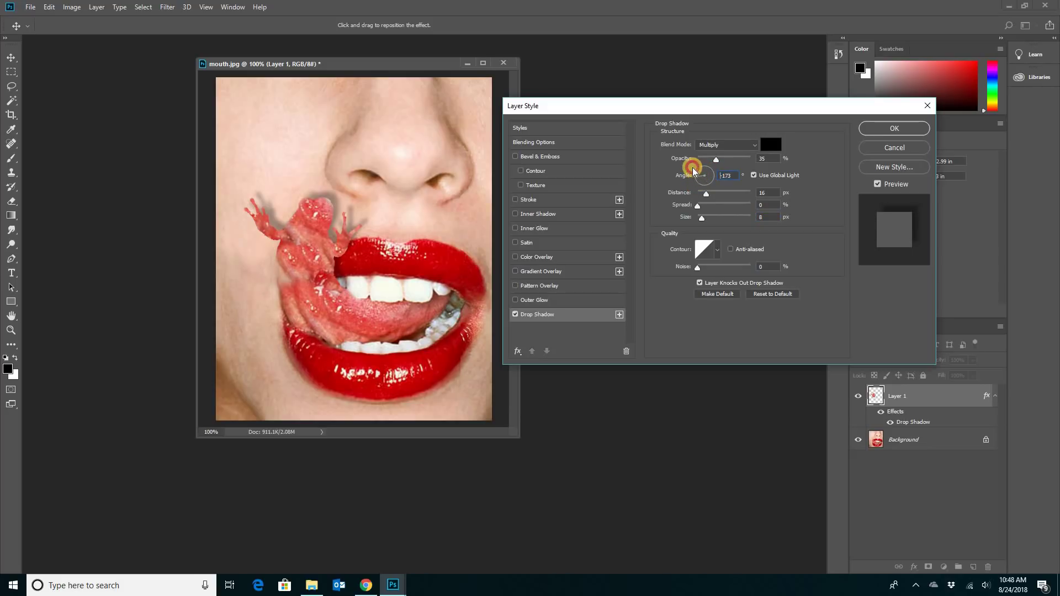
click(696, 171)
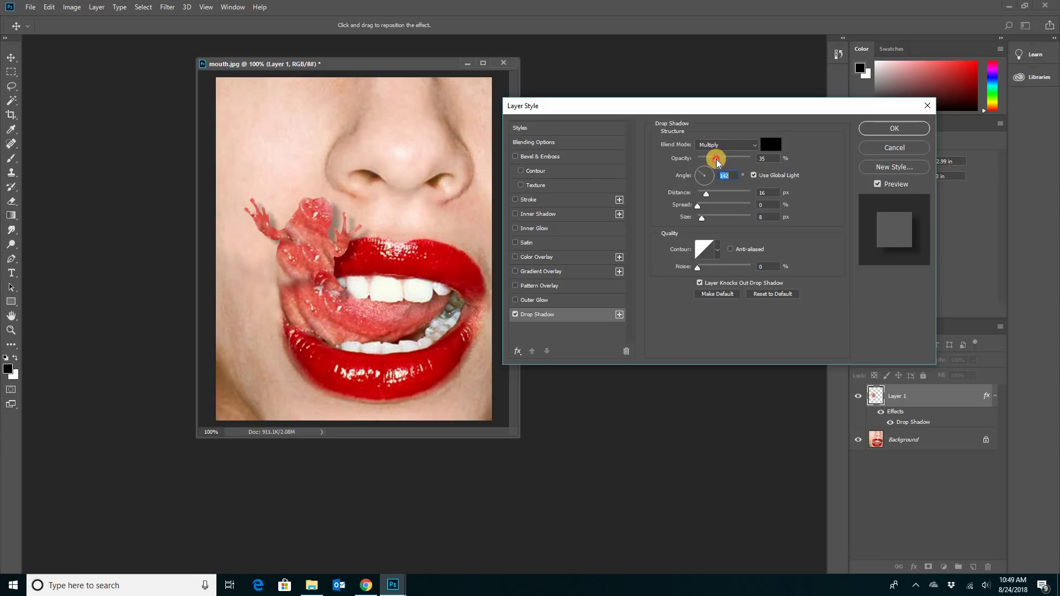
drag(717, 162, 766, 159)
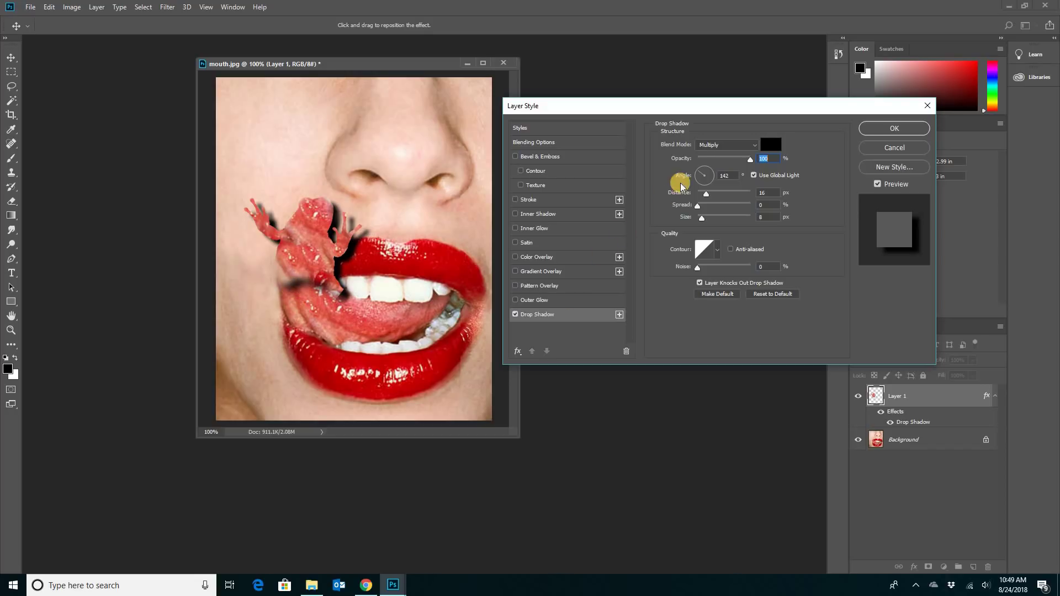
drag(698, 175, 711, 184)
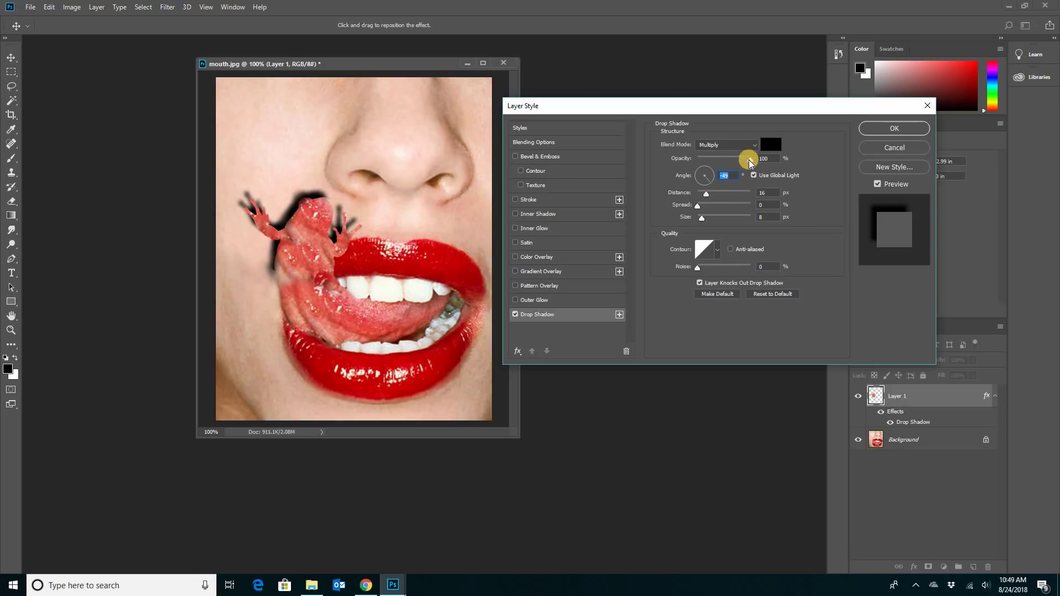
drag(748, 163, 720, 168)
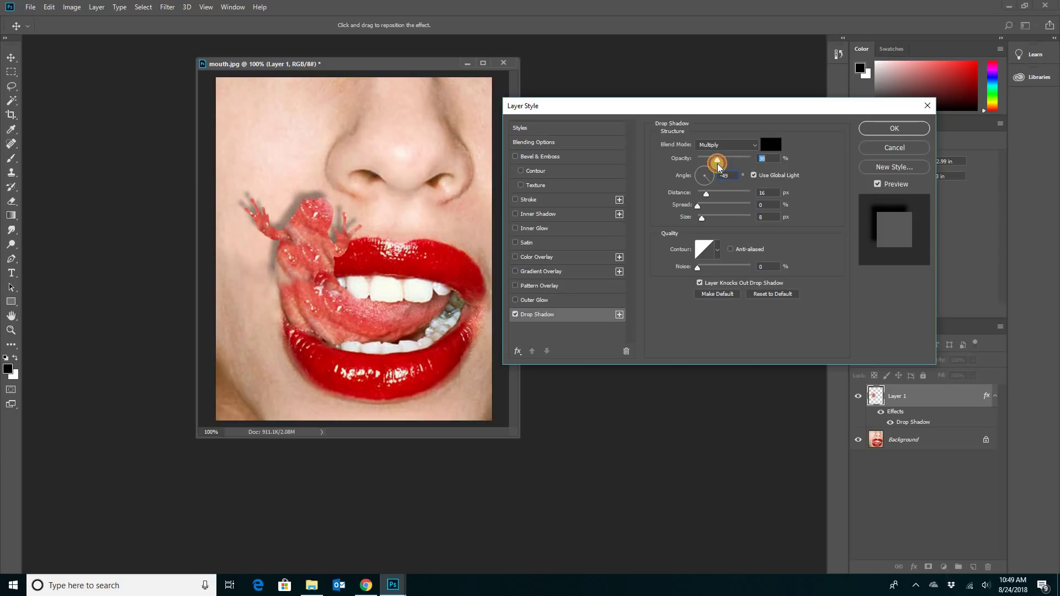
drag(719, 166, 717, 166)
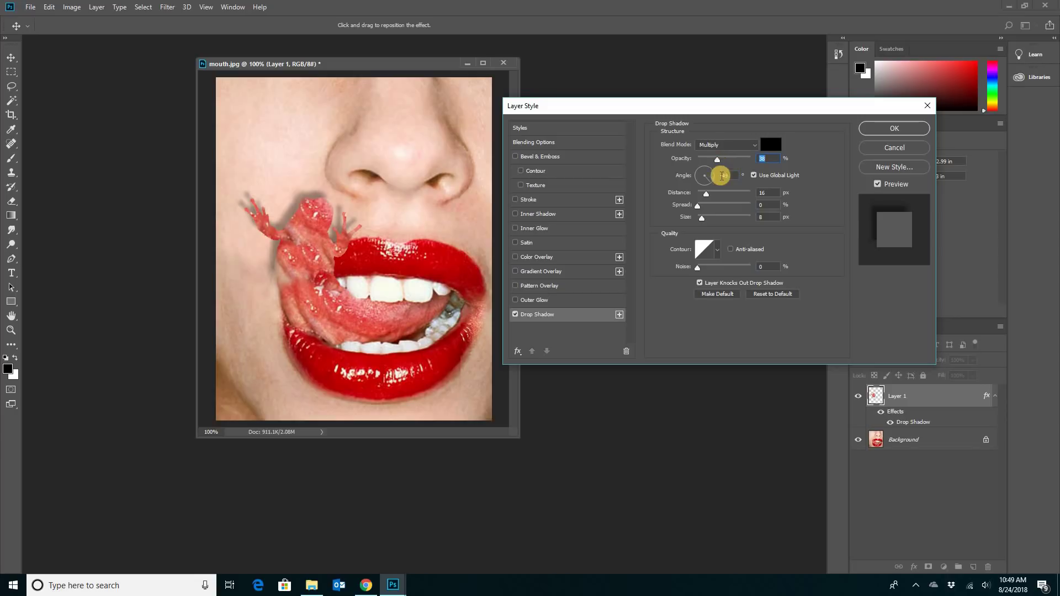
click(885, 128)
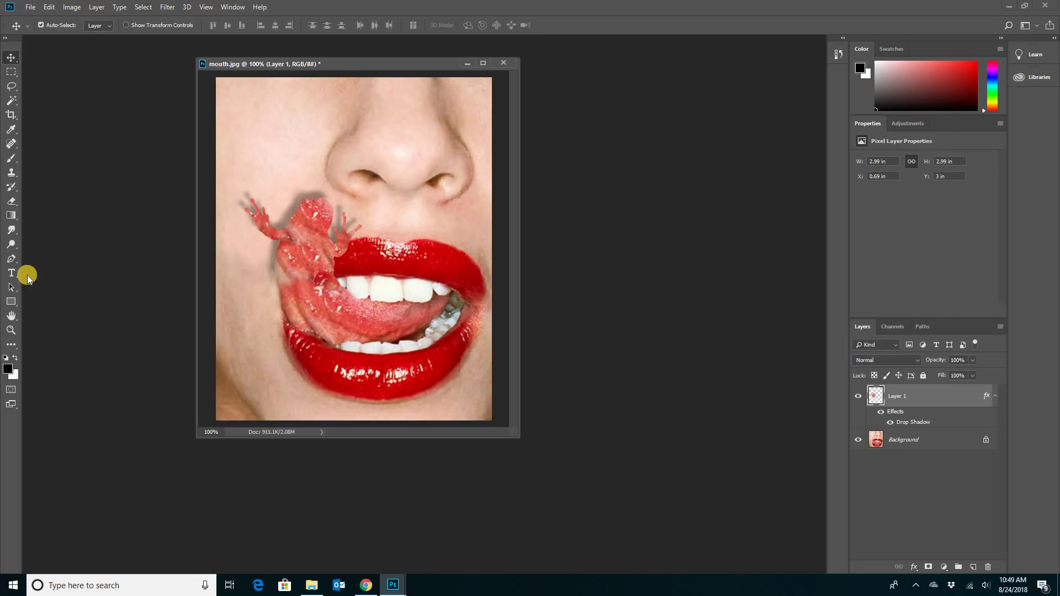
Step: Lighten the middle of the frog's head and back on Layer 1 with the Dodge tool and a 58 px brush
click(11, 244)
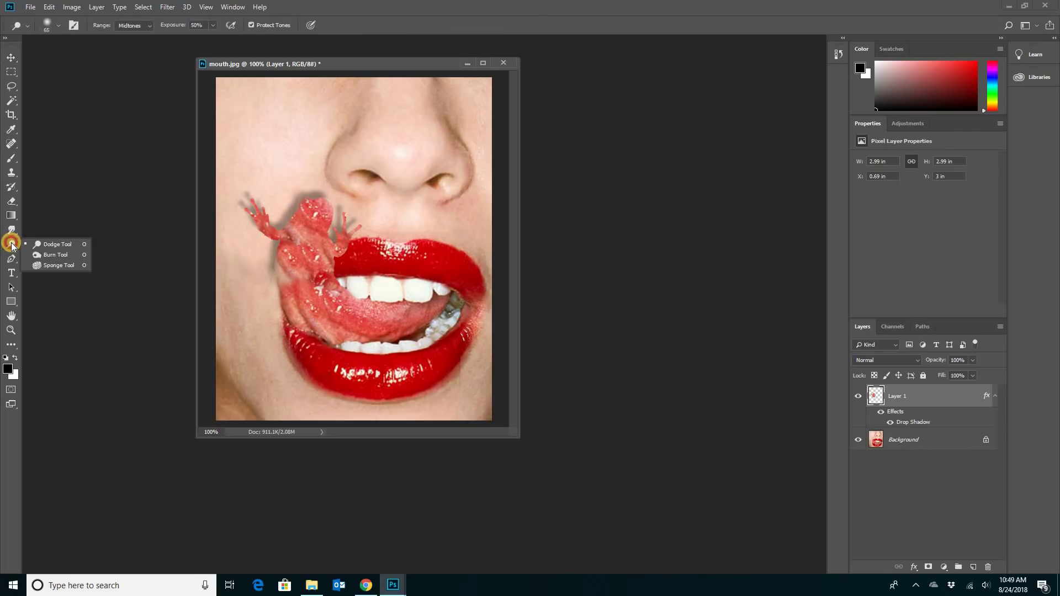
mouse_move(11, 243)
mouse_down()
mouse_move(46, 250)
mouse_move(41, 267)
mouse_move(38, 244)
mouse_up()
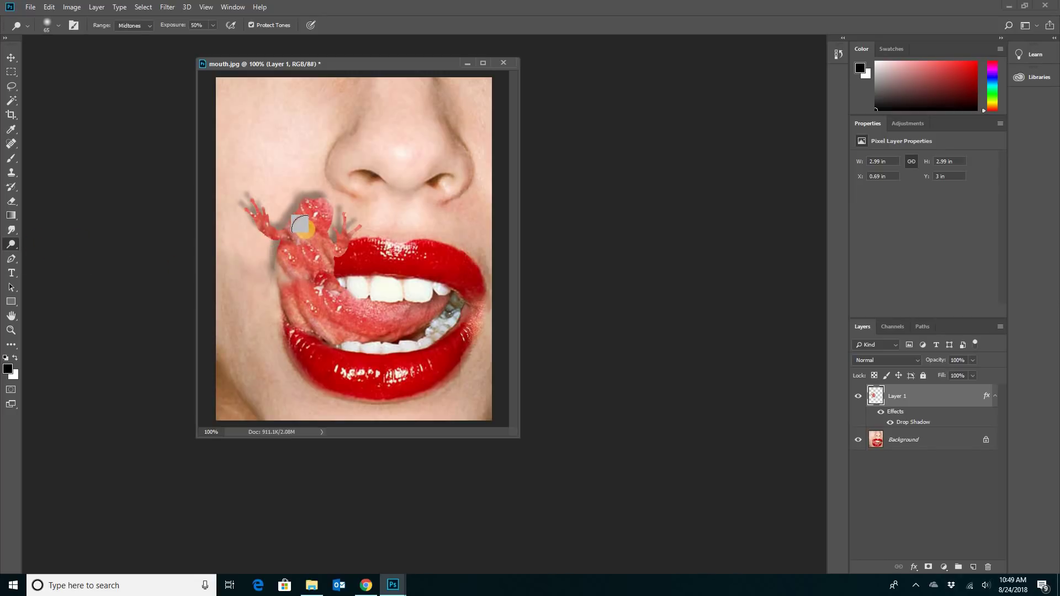
click(49, 27)
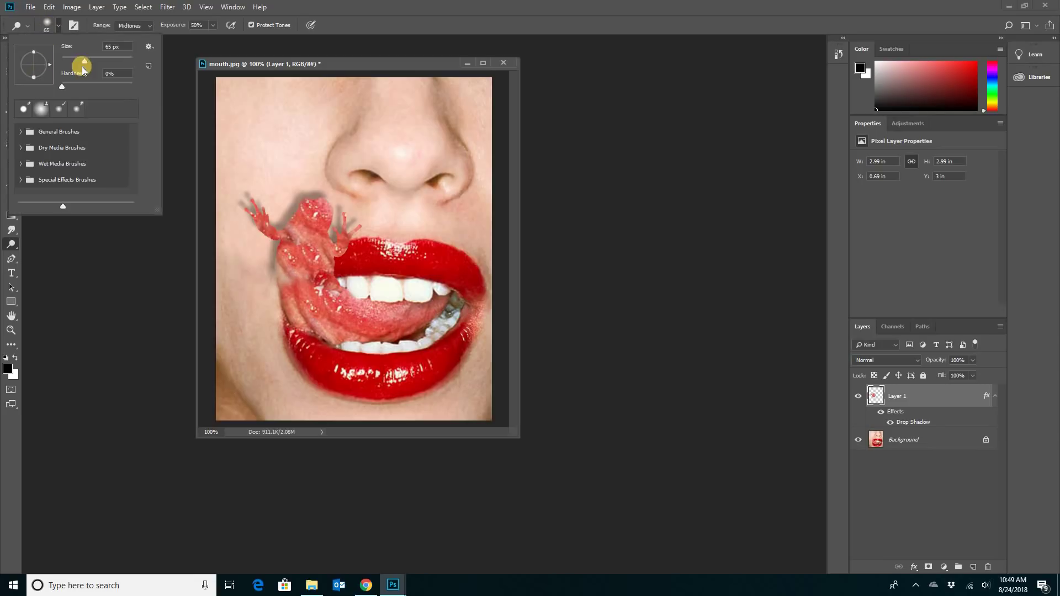
drag(78, 63, 82, 61)
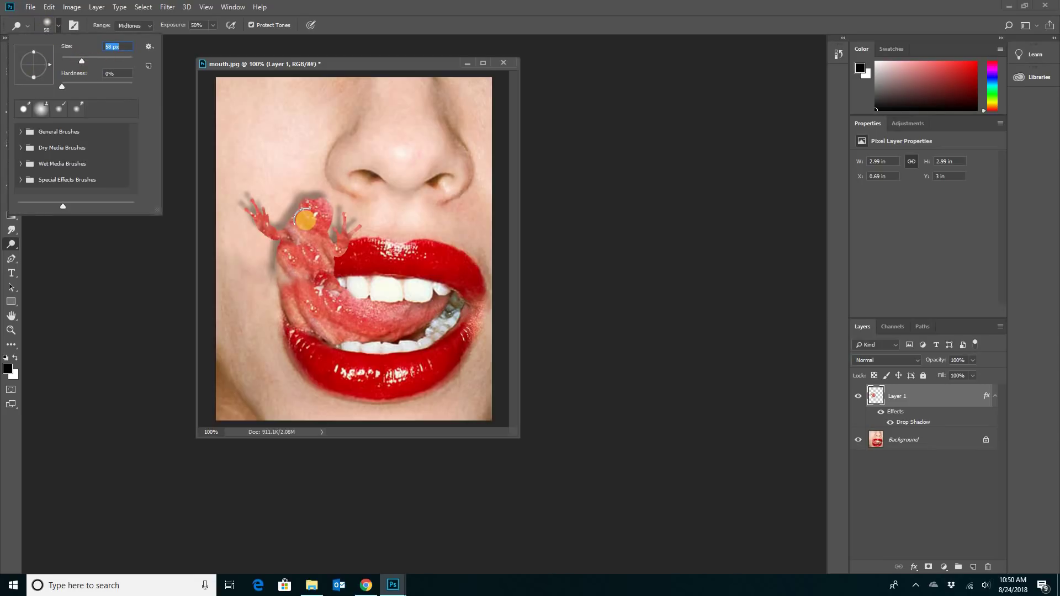
click(306, 221)
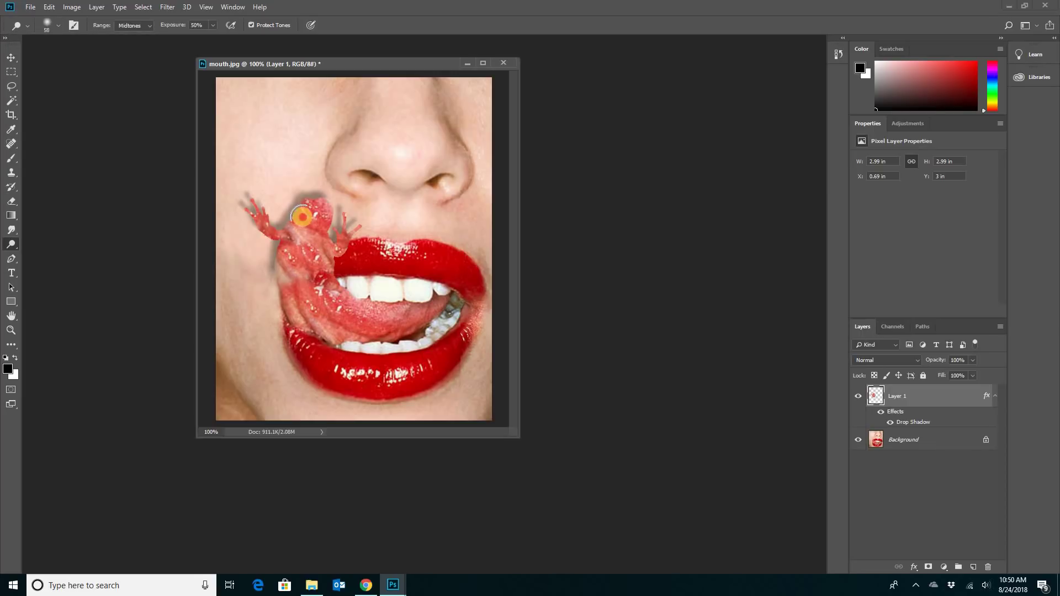
mouse_move(304, 229)
mouse_down()
mouse_move(305, 221)
mouse_move(292, 246)
mouse_move(302, 212)
mouse_move(293, 270)
mouse_move(303, 207)
mouse_move(294, 294)
mouse_move(309, 213)
mouse_move(306, 266)
mouse_move(288, 339)
mouse_up()
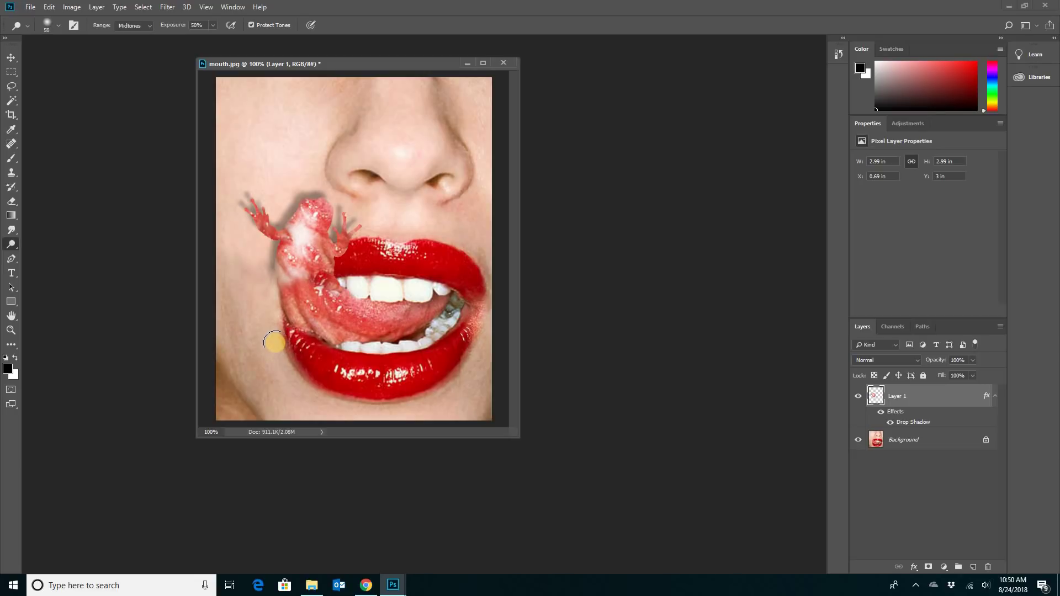
Step: Darken the frog's side and hind leg next to the lips and teeth on Layer 1 with the Burn tool
right_click(10, 250)
click(41, 255)
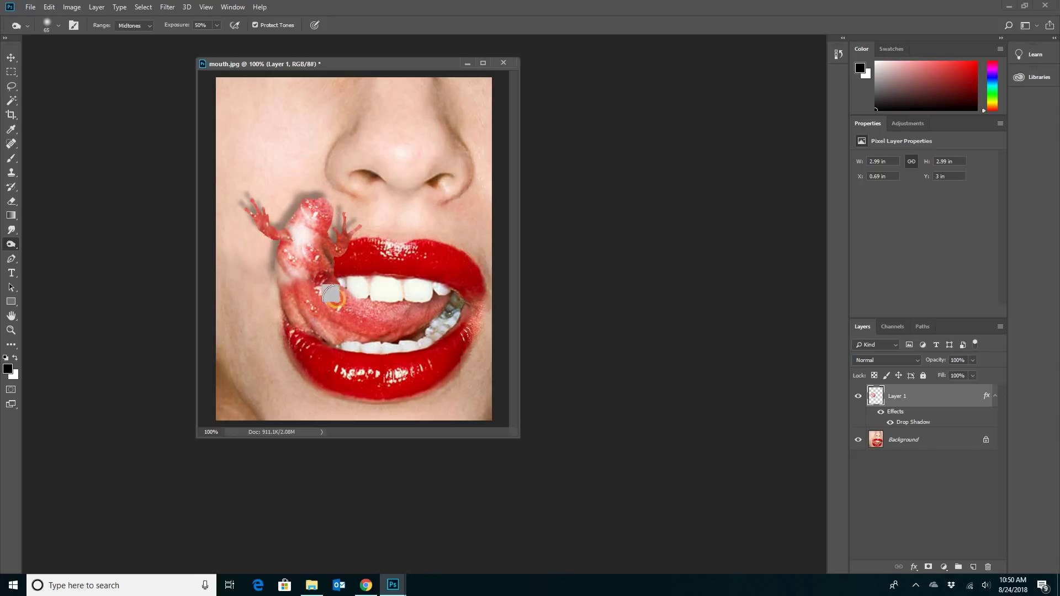
mouse_move(309, 255)
mouse_down()
mouse_move(323, 284)
mouse_move(333, 251)
mouse_up()
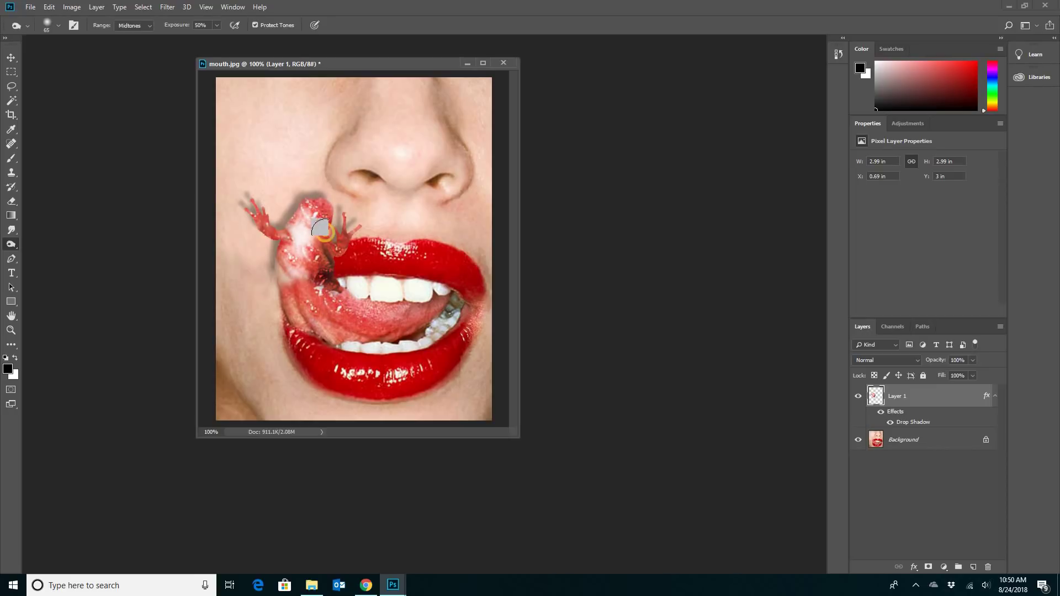
click(331, 271)
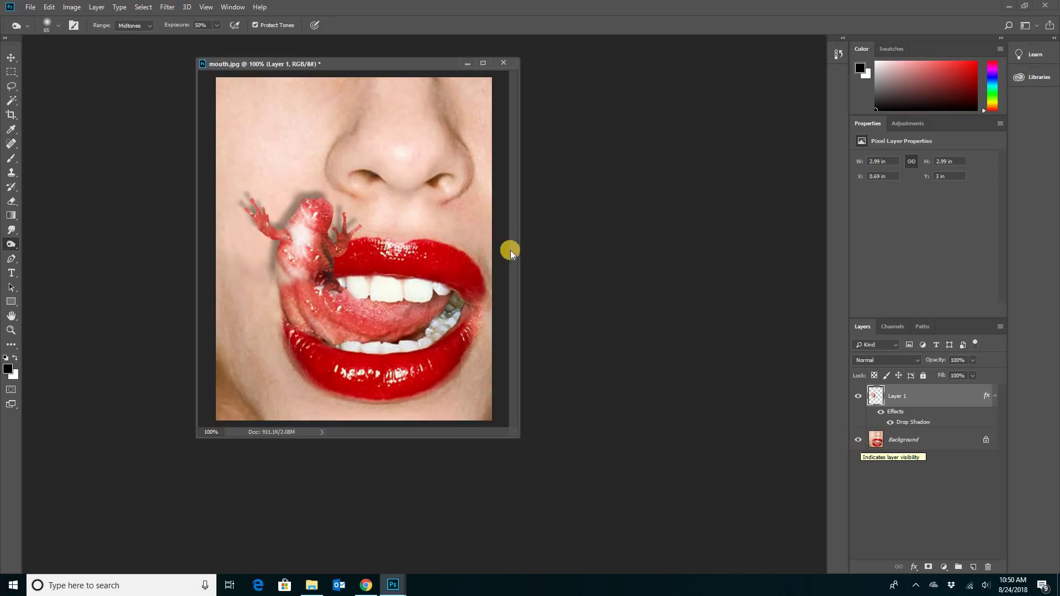
Step: Save the composite as a JPEG named frogtongue in the Downloads folder at maximum quality 12, Baseline Optimized
click(25, 8)
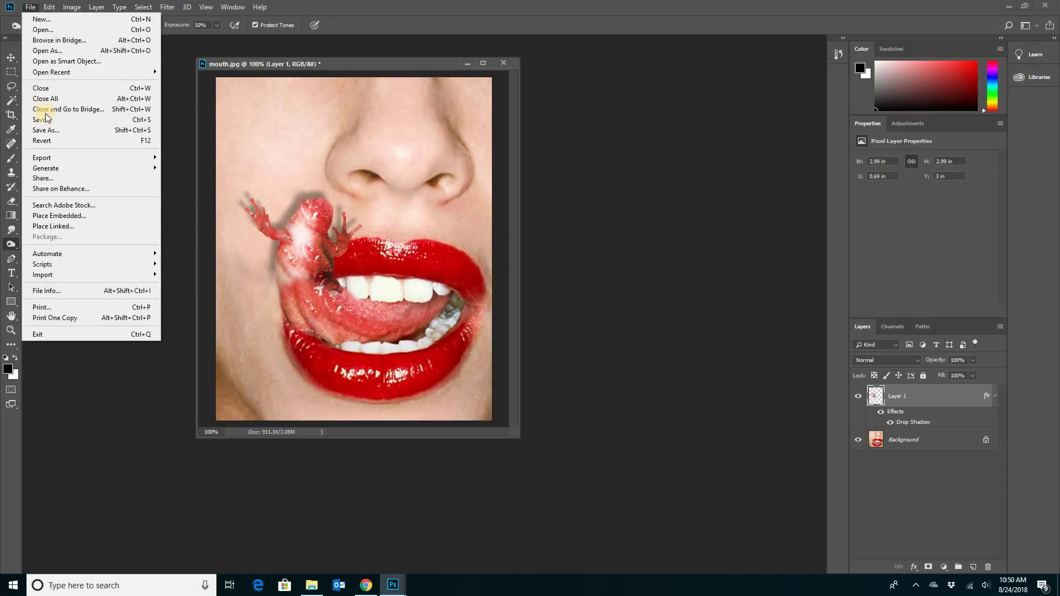
click(50, 131)
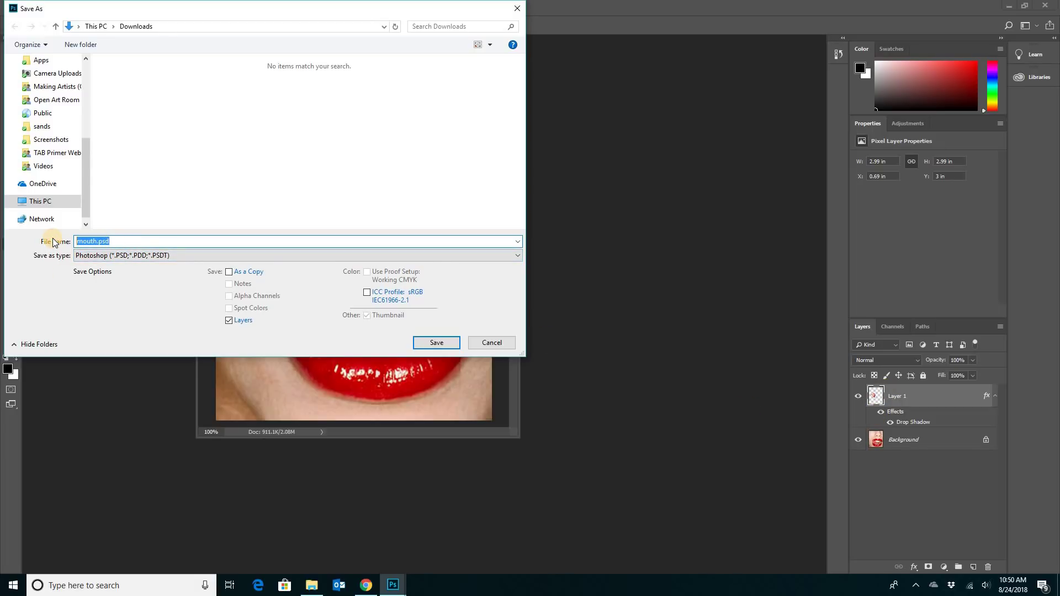
text(frogtongue)
click(94, 255)
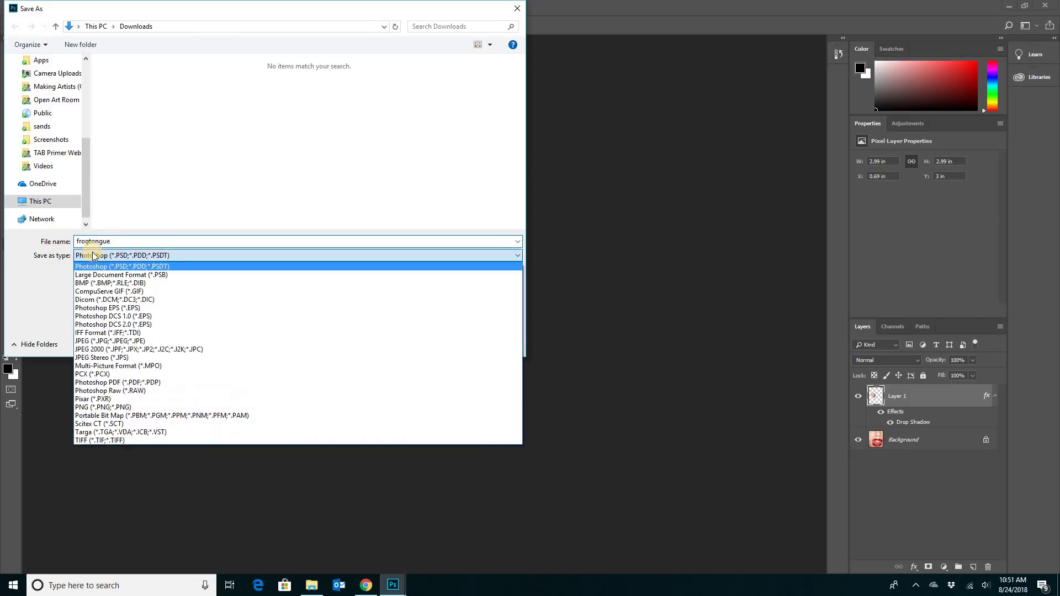
click(97, 341)
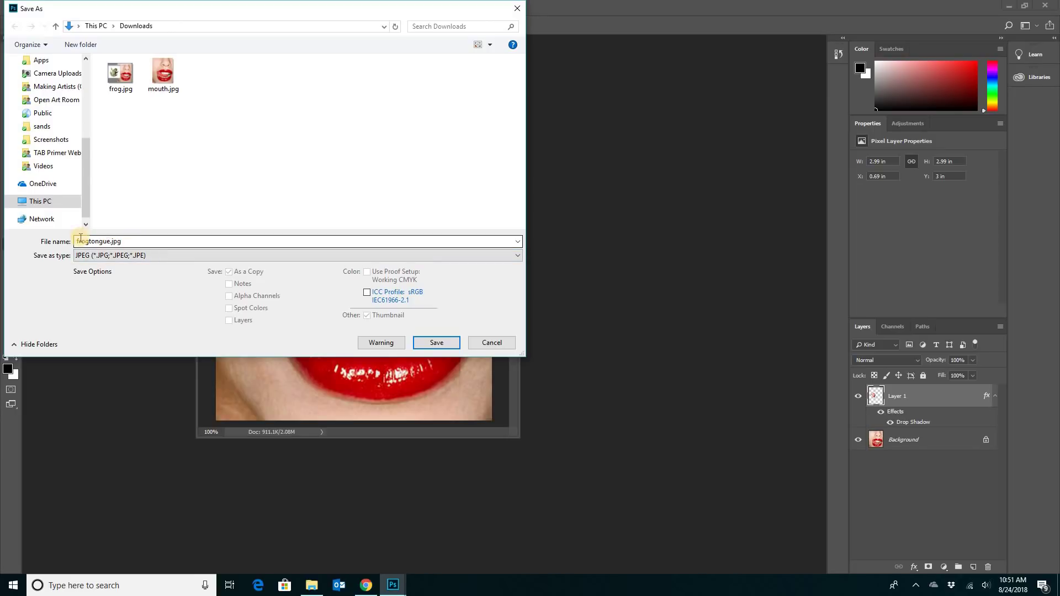
click(435, 343)
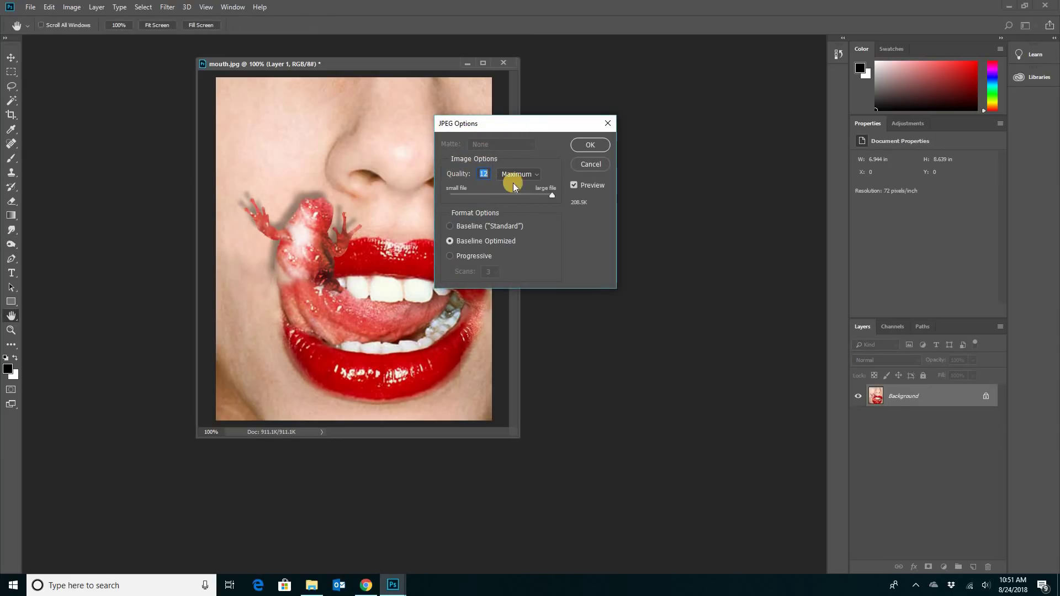
click(589, 145)
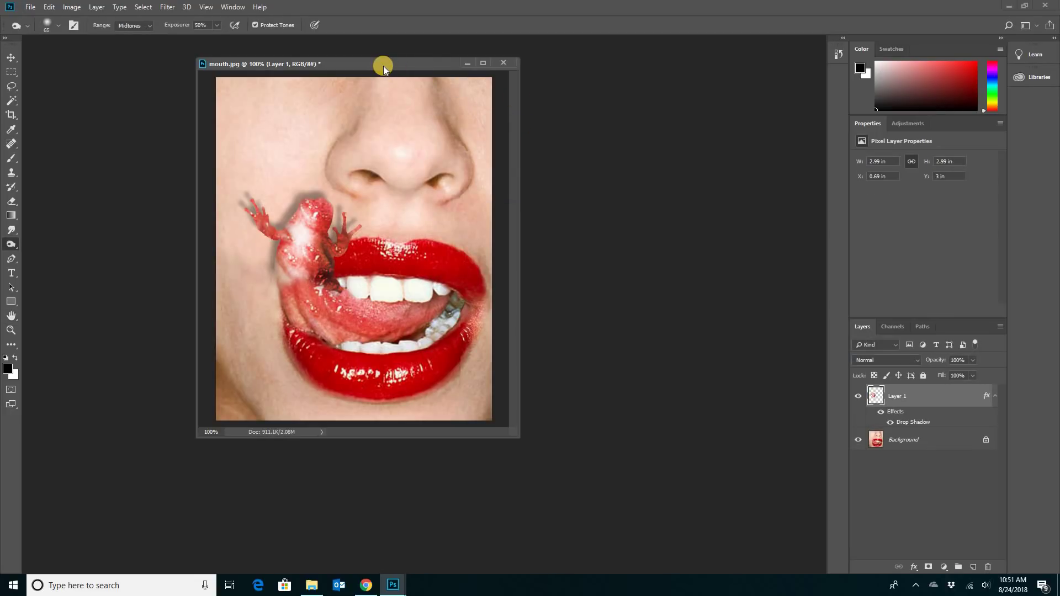
Step: Close the mouth.jpg document without saving changes to it
drag(380, 65, 377, 75)
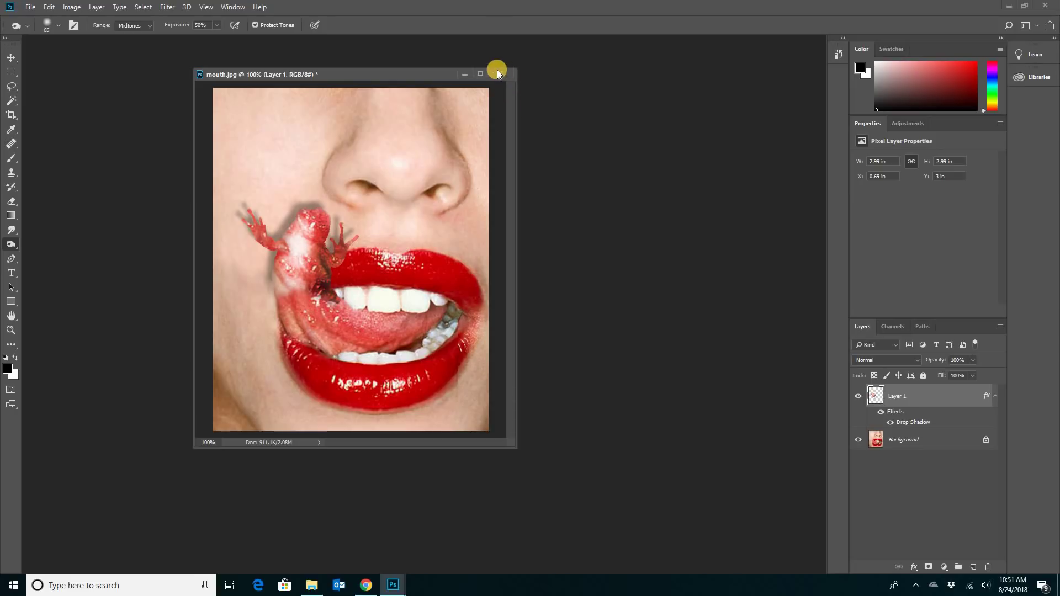
click(500, 72)
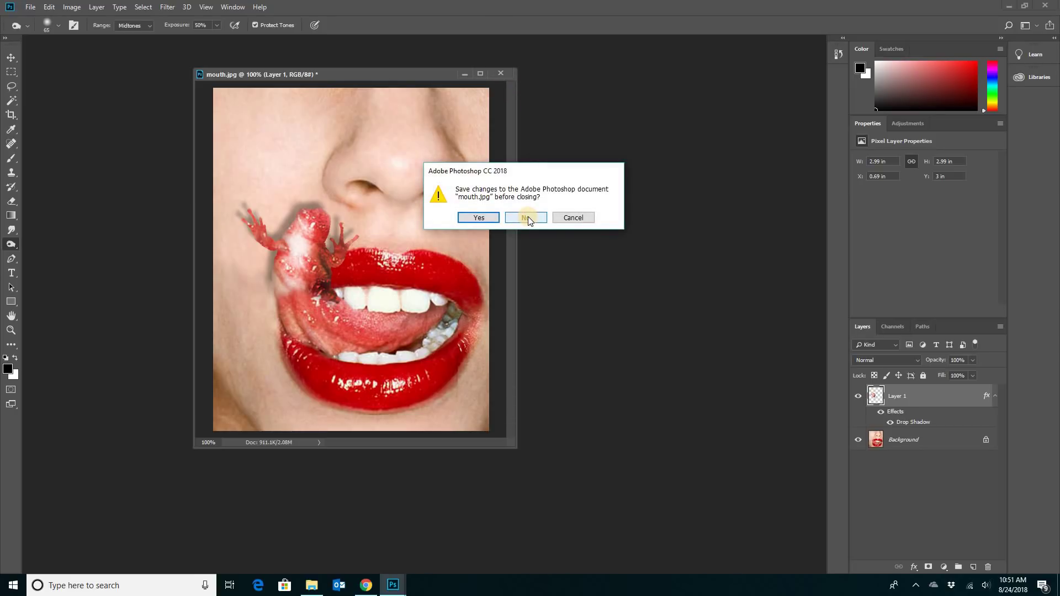
click(526, 218)
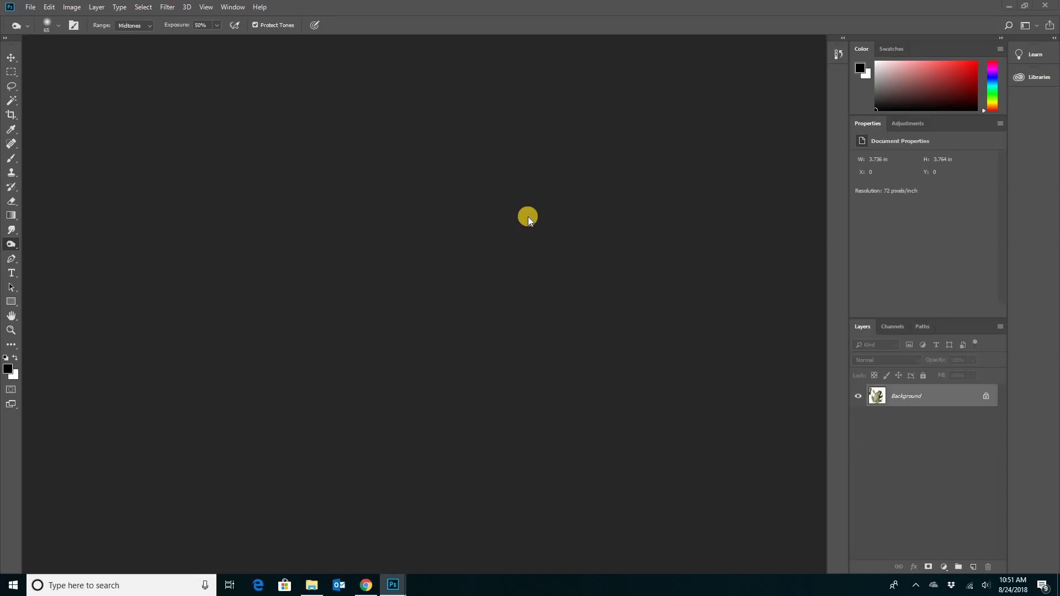